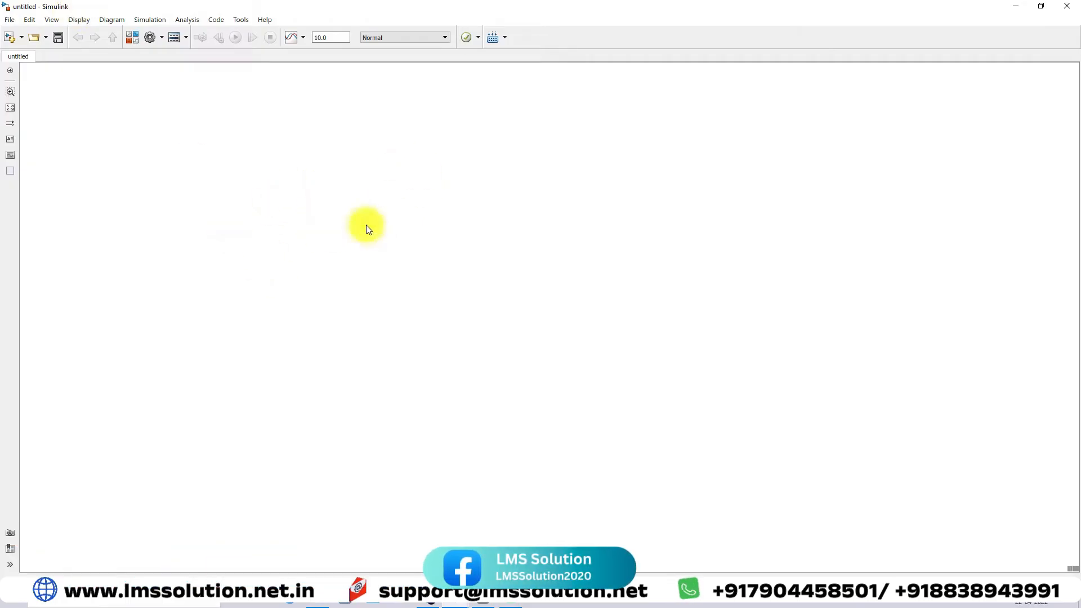
Add a Sine Wave block from the Simulink Sources library to the empty model
left_click(133, 41)
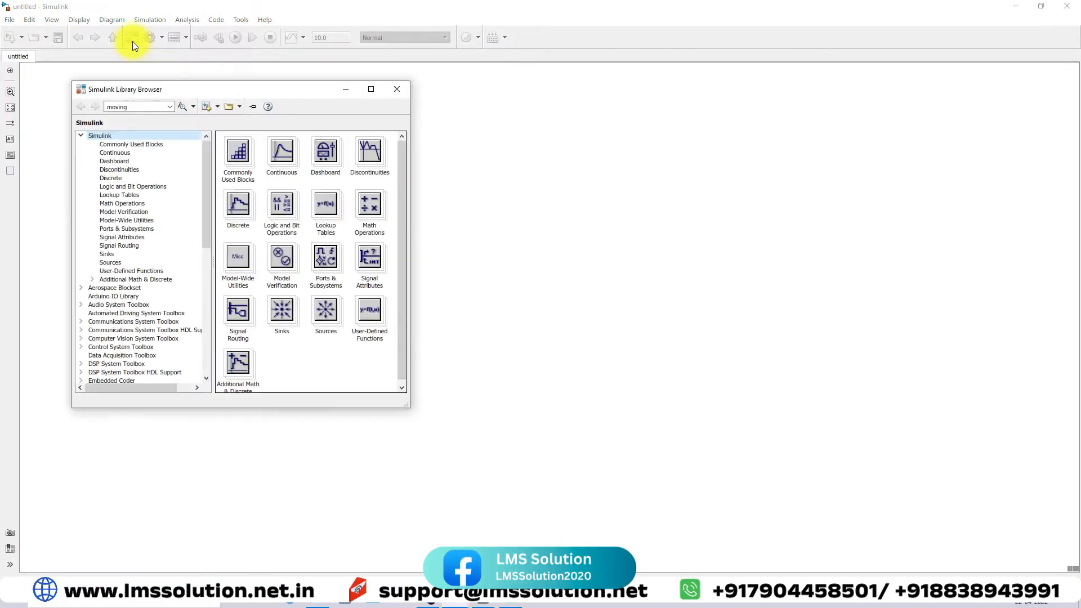
left_click_drag(170, 89, 187, 63)
left_click(126, 236)
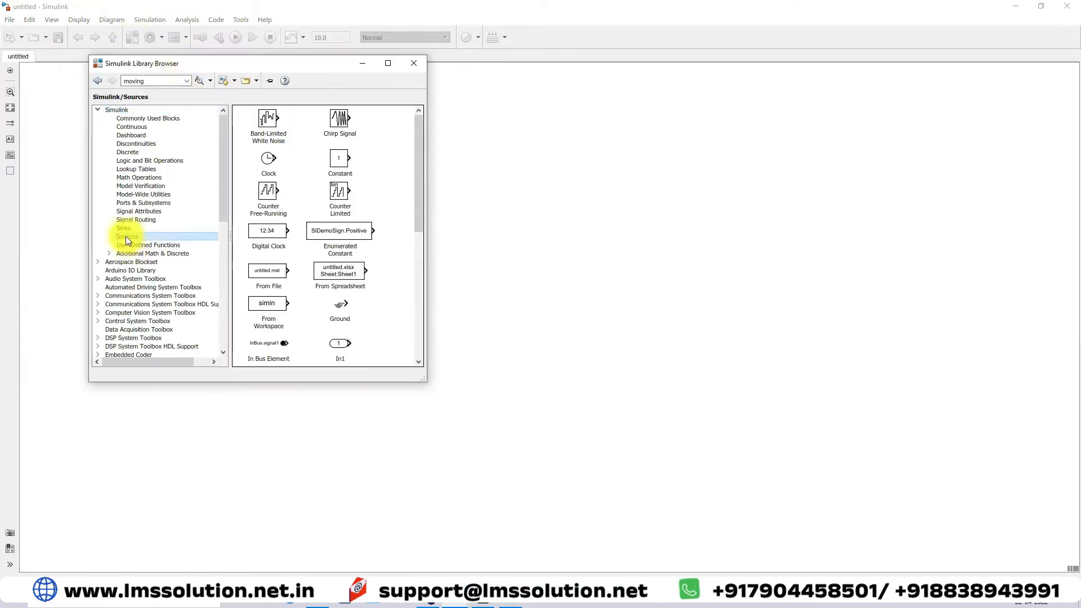
scroll(306, 255, "down", 5)
left_click(336, 265)
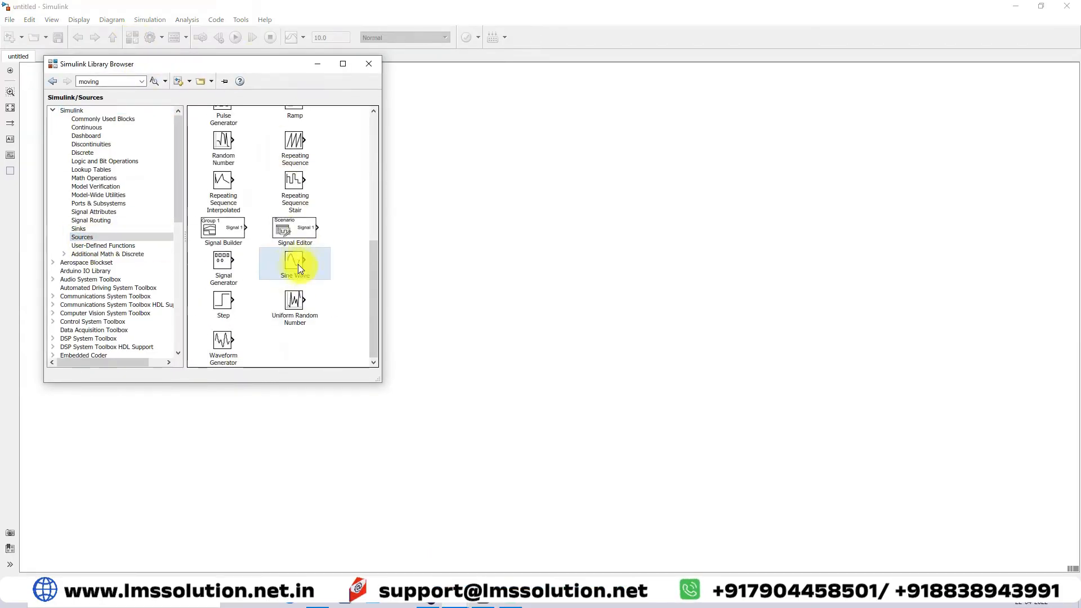
left_click_drag(292, 267, 494, 256)
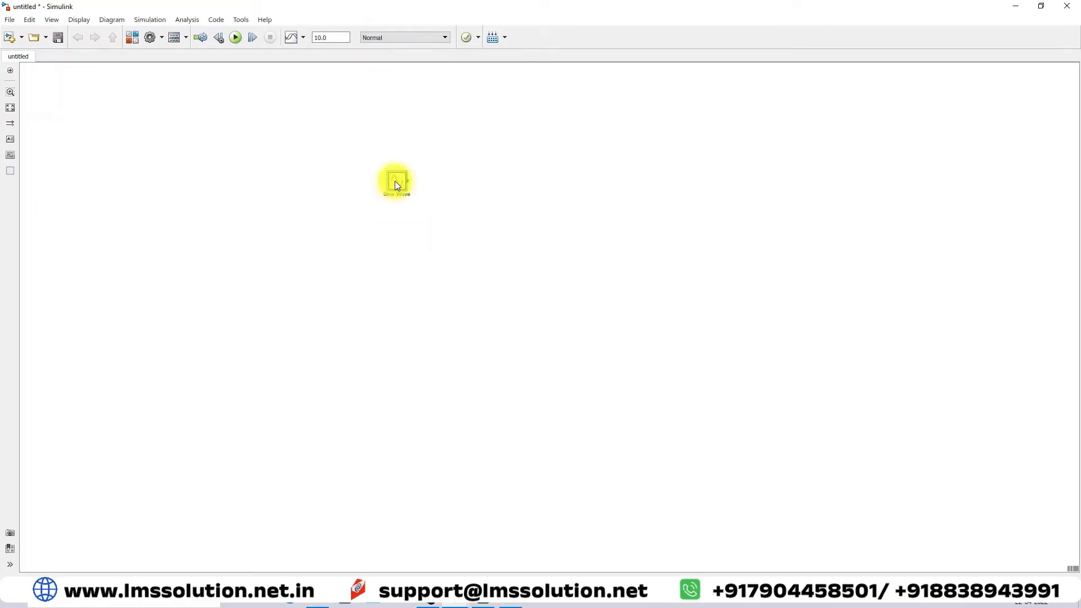
Set the Sine Wave block's frequency to 2*pi*1 rad/sec and apply the change
double_click(396, 184)
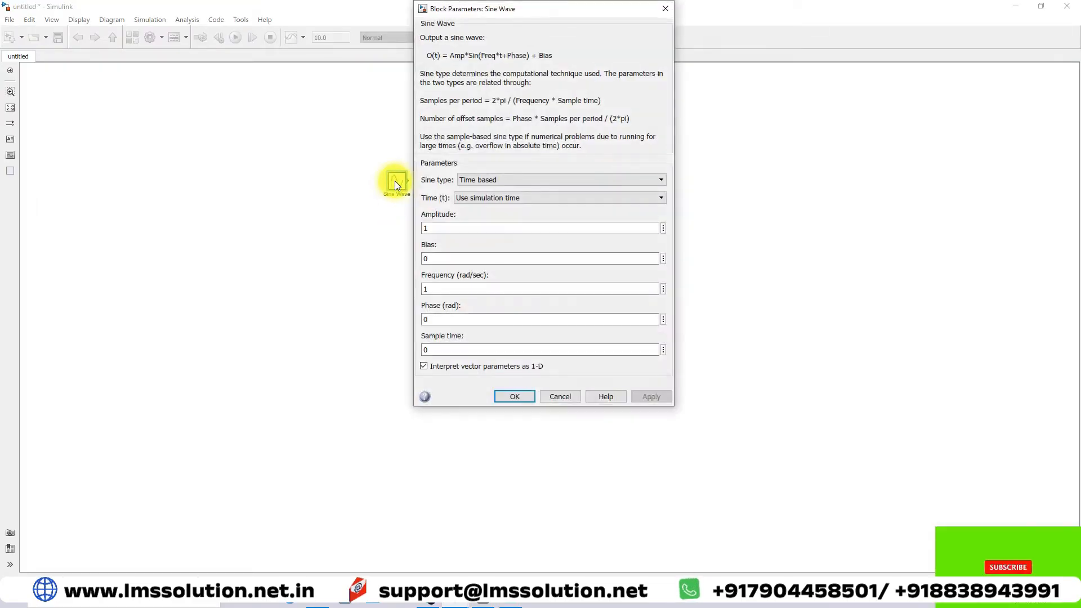
double_click(434, 228)
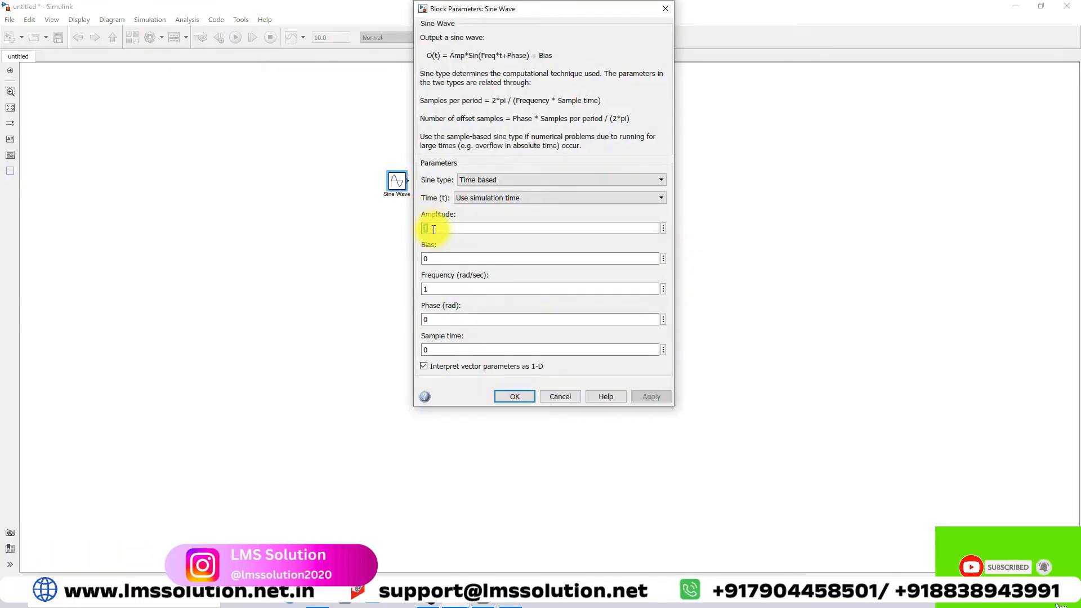
double_click(435, 288)
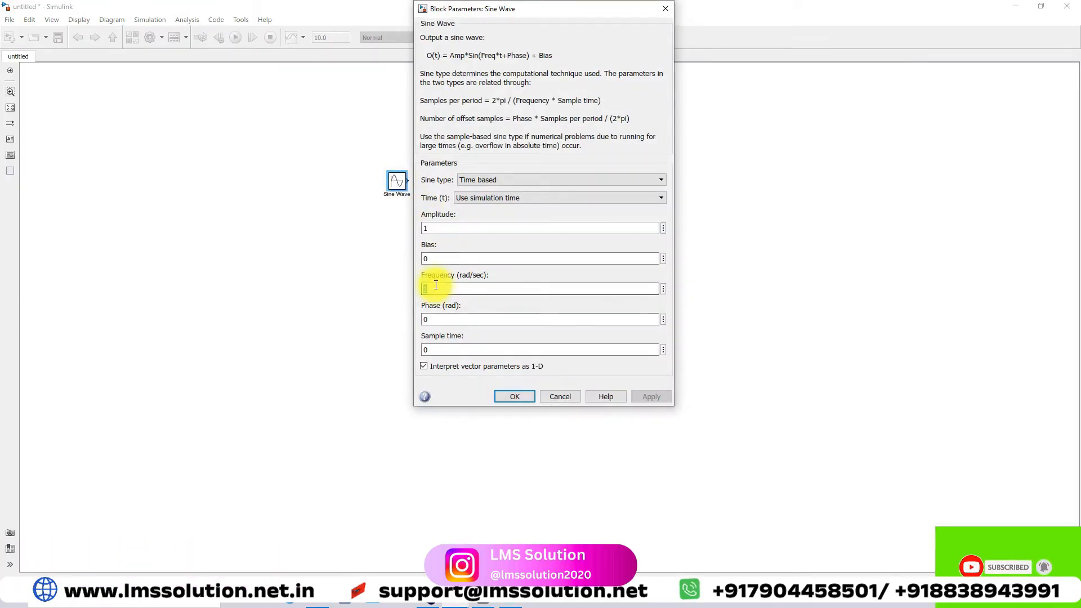
double_click(448, 320)
double_click(434, 228)
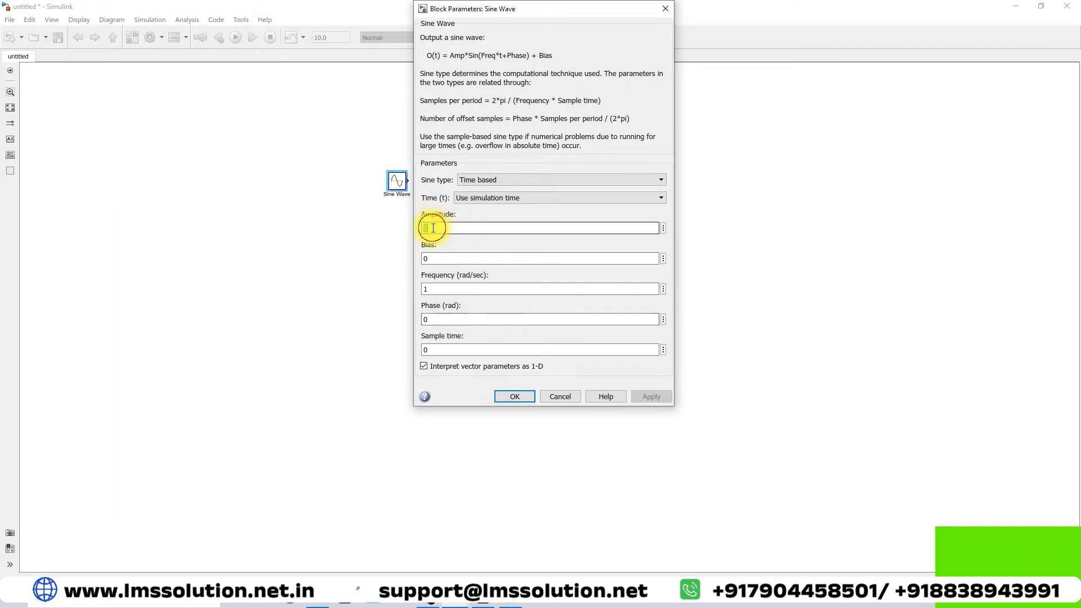
double_click(434, 289)
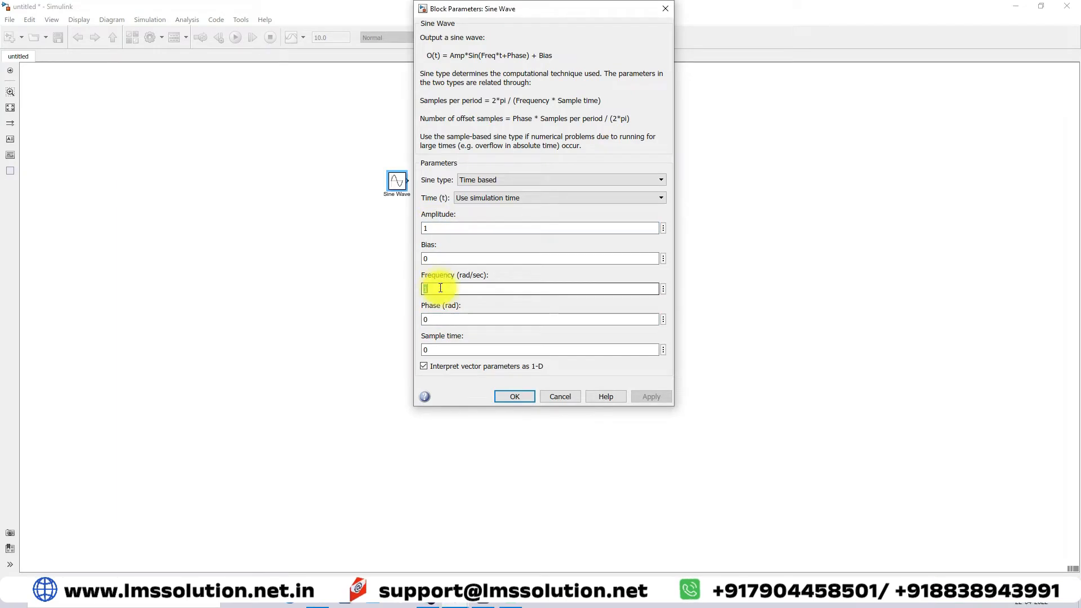
type("2*")
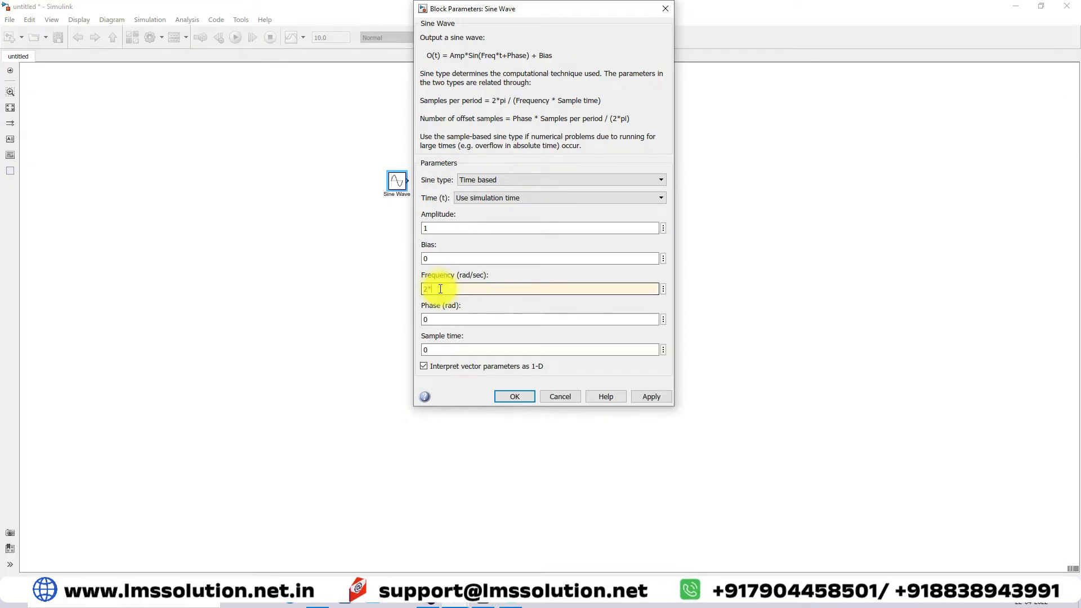
type("pi*1")
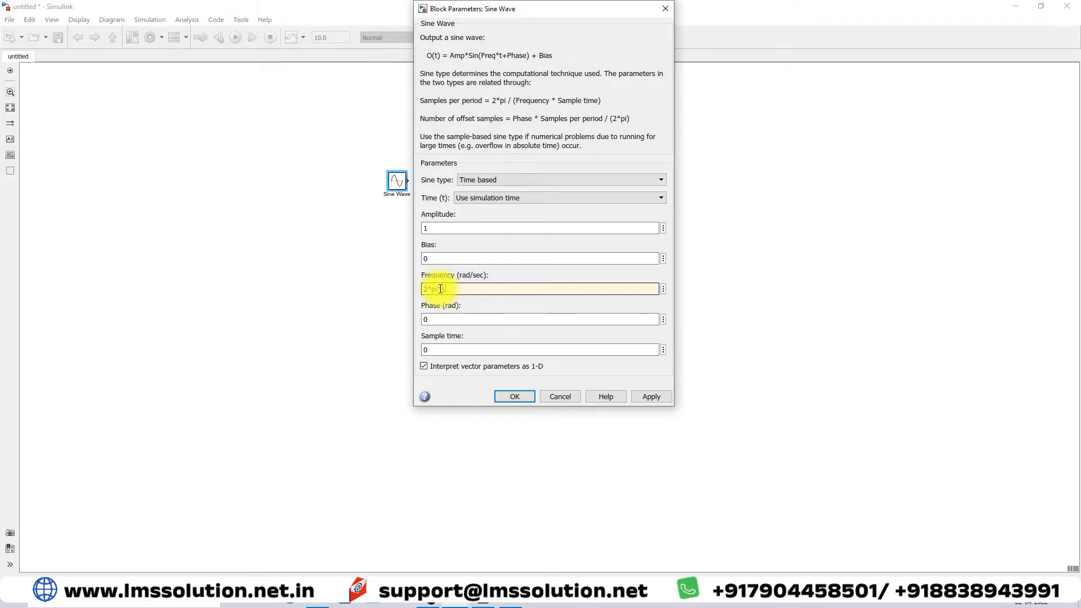
left_click_drag(440, 288, 449, 289)
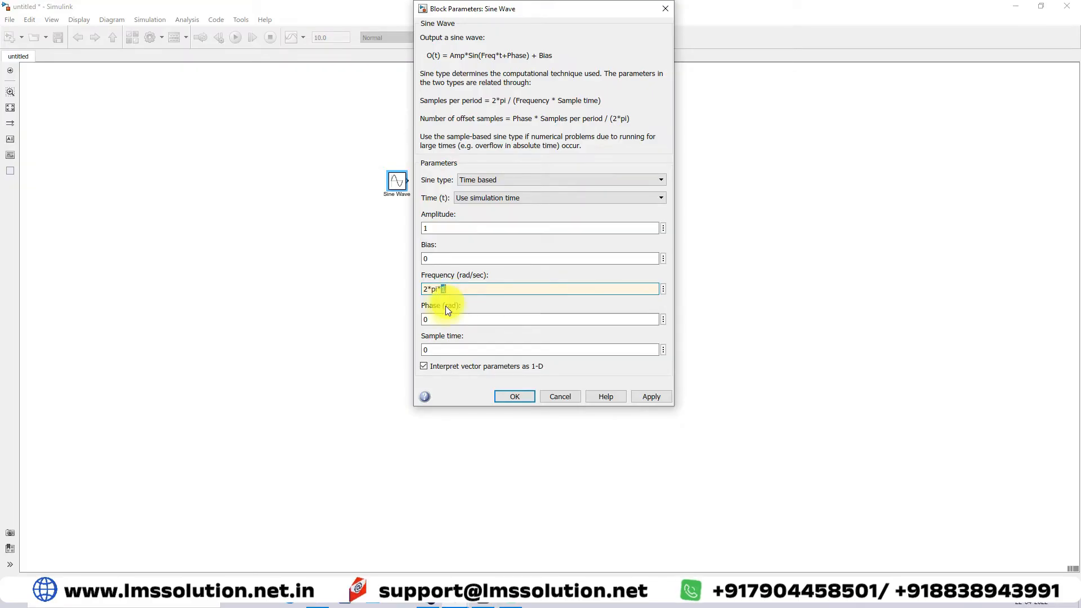
left_click(647, 396)
left_click(515, 397)
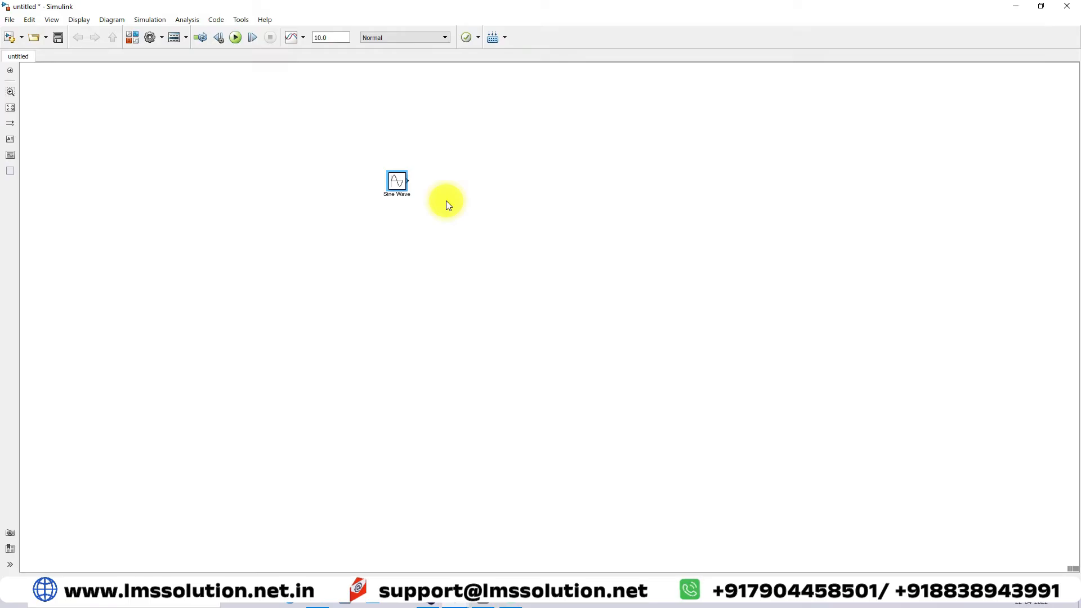
Duplicate the Sine Wave block below the original and set the copy's phase to (120/360)*2*pi rad
left_click(382, 256)
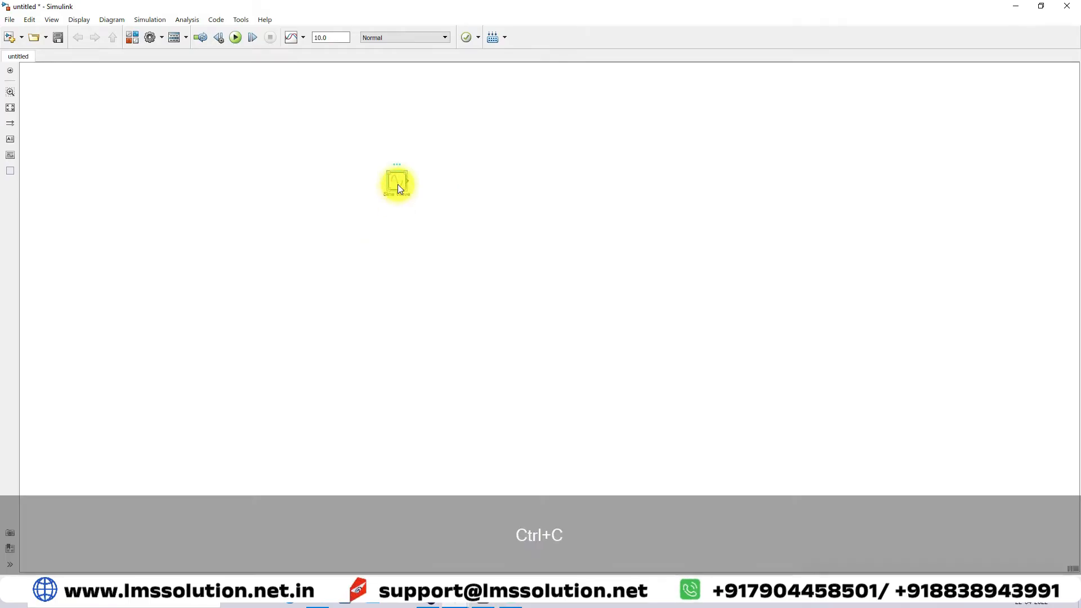
left_click_drag(398, 184, 402, 227)
double_click(399, 227)
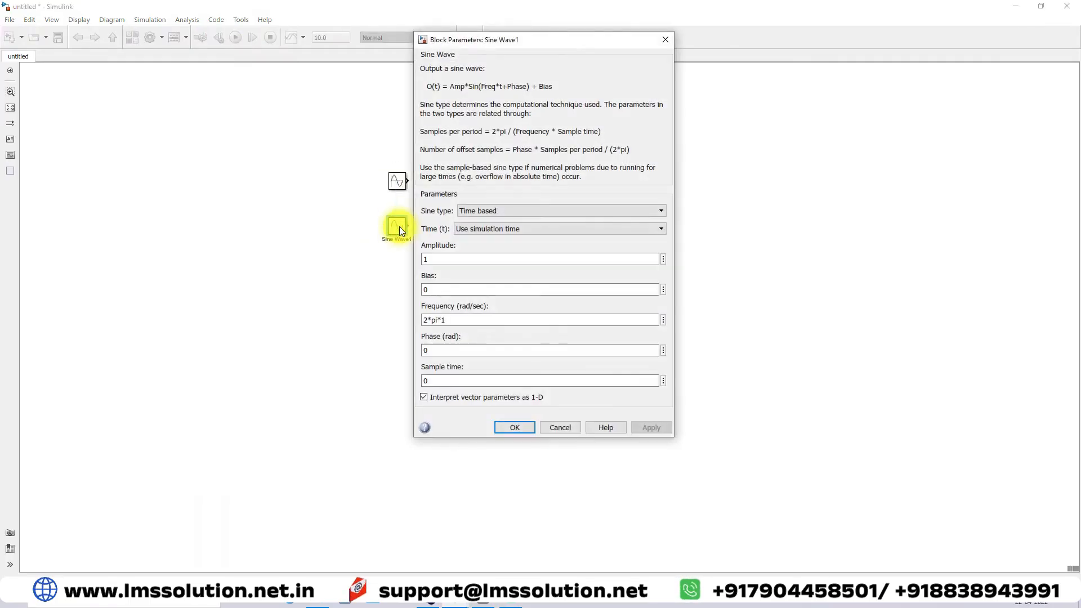
double_click(446, 350)
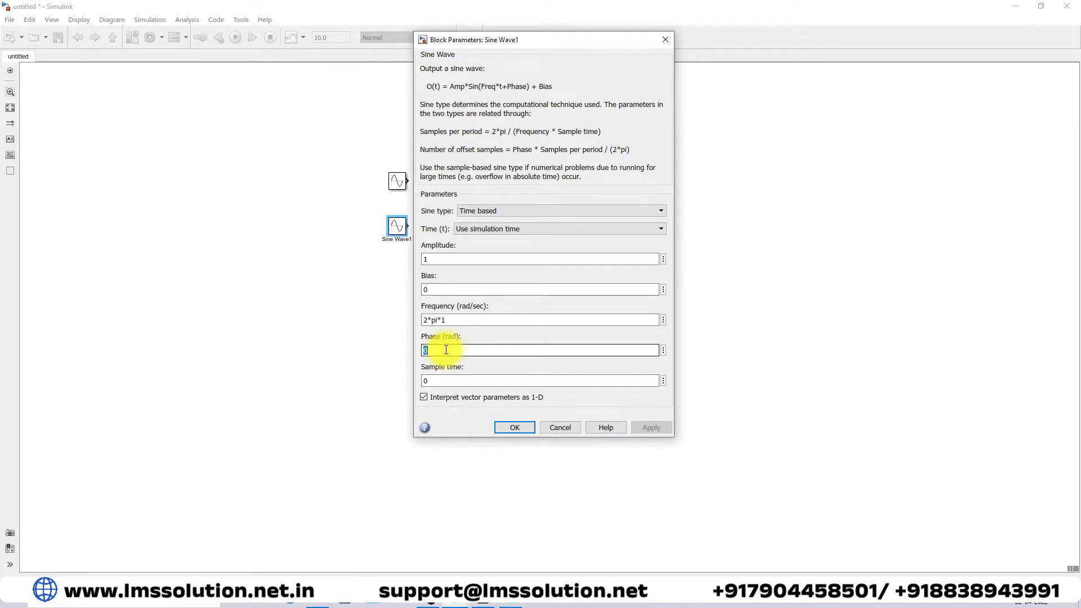
type("(")
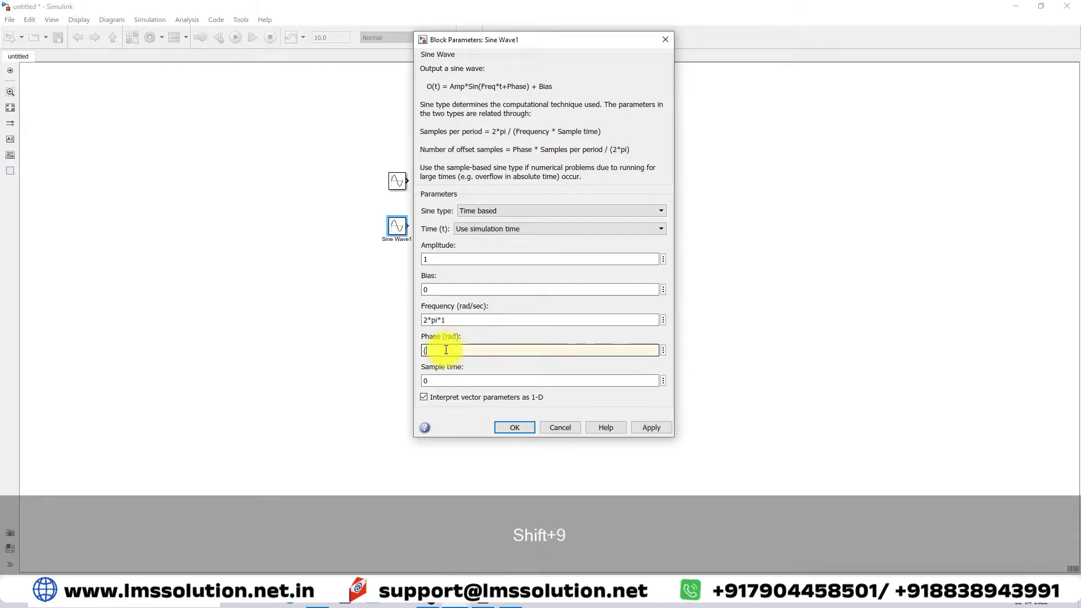
type("120/360)*")
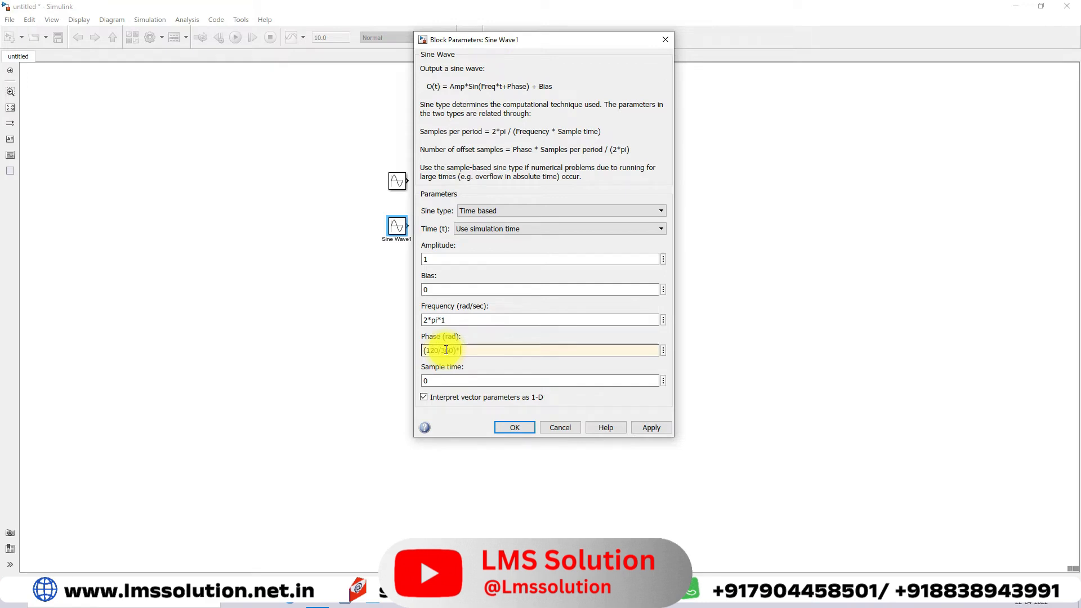
type("2*pi")
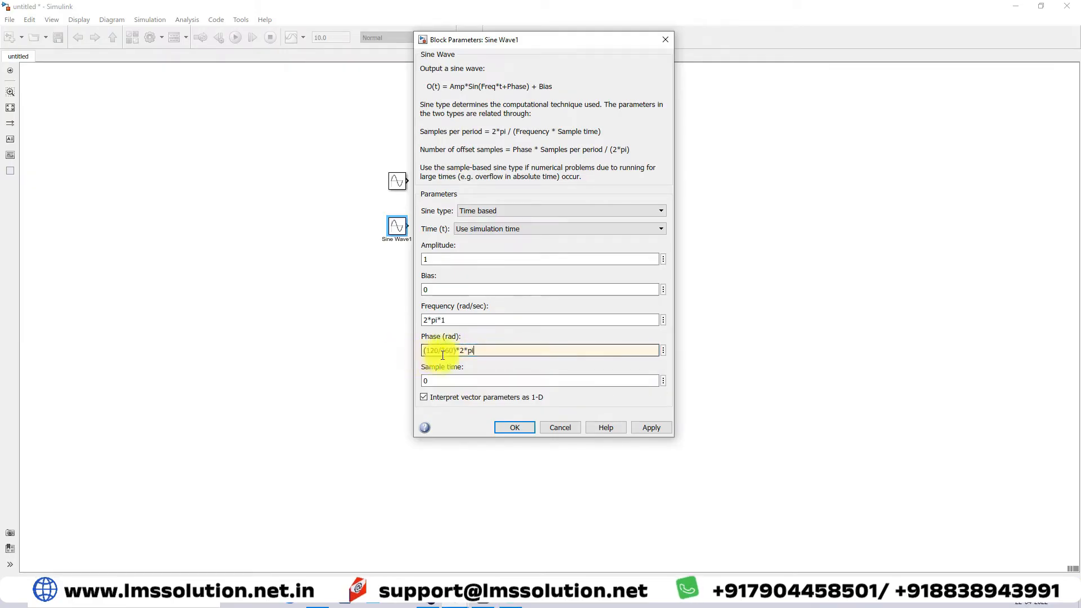
left_click(508, 433)
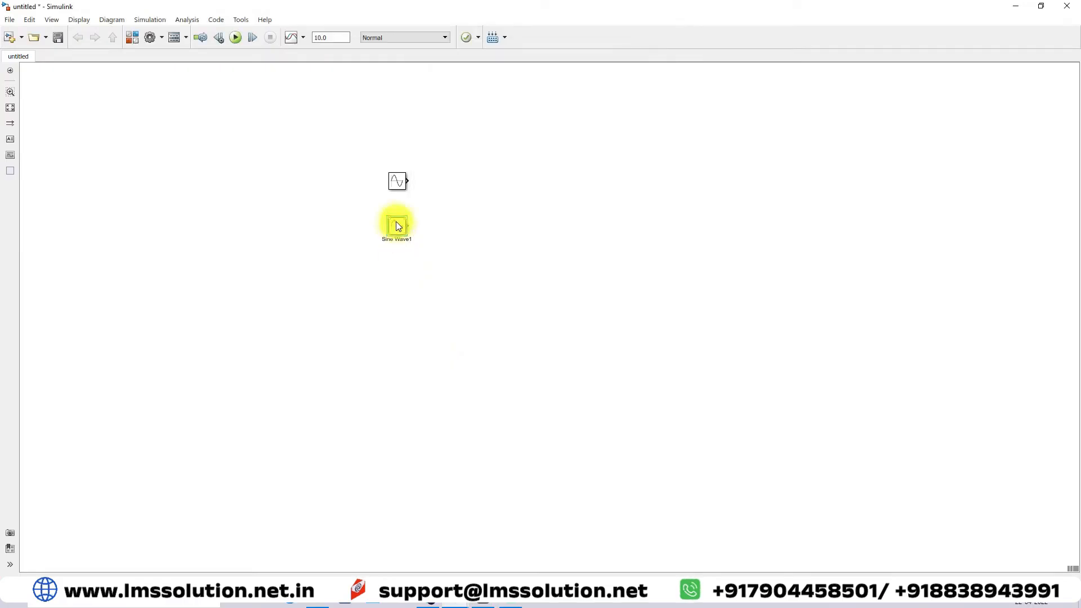
Duplicate the second Sine Wave block below it and set the new copy's phase to (240/360)*2*pi rad
key("ctrl+c")
key("ctrl+v")
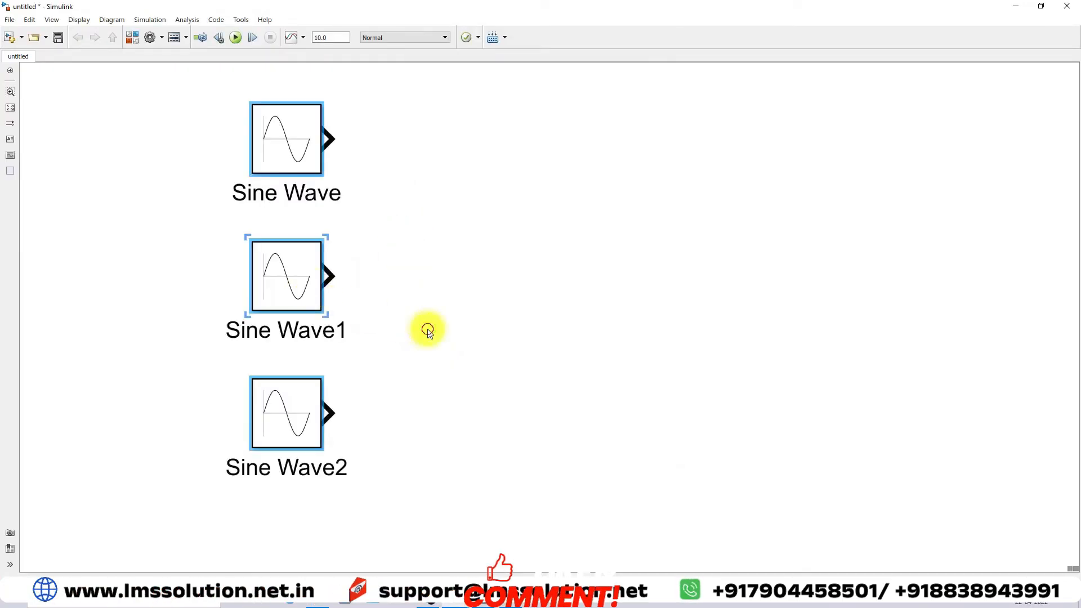
double_click(297, 417)
left_click_drag(415, 208, 422, 133)
left_click(410, 442)
key("Left")
key("Right")
key("Right")
key("Right")
key("Right")
key("BackSpace")
key("BackSpace")
key("BackSpace")
type("2")
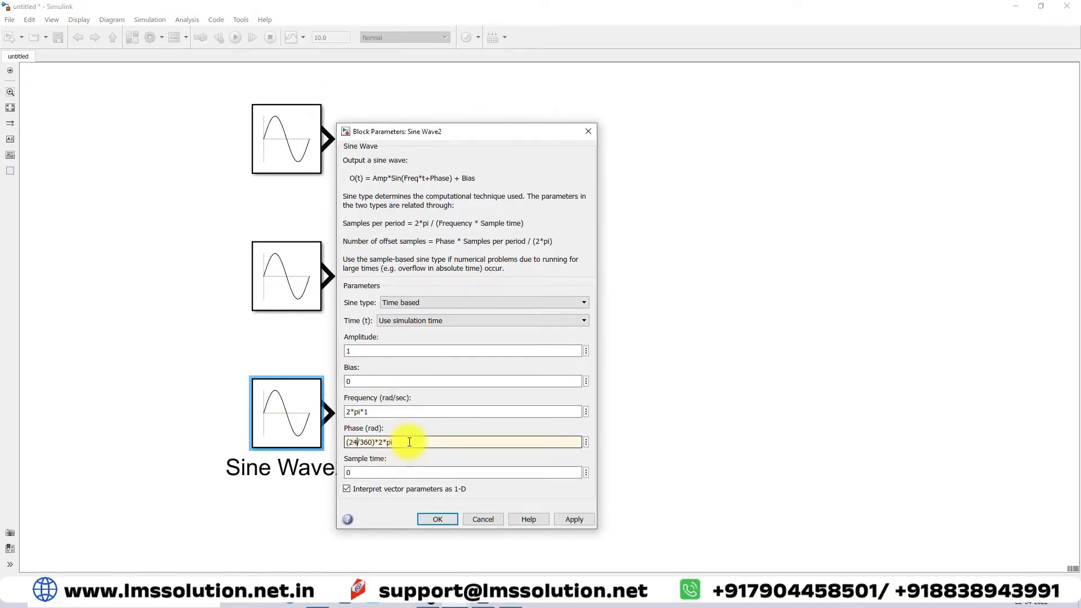
key("Return")
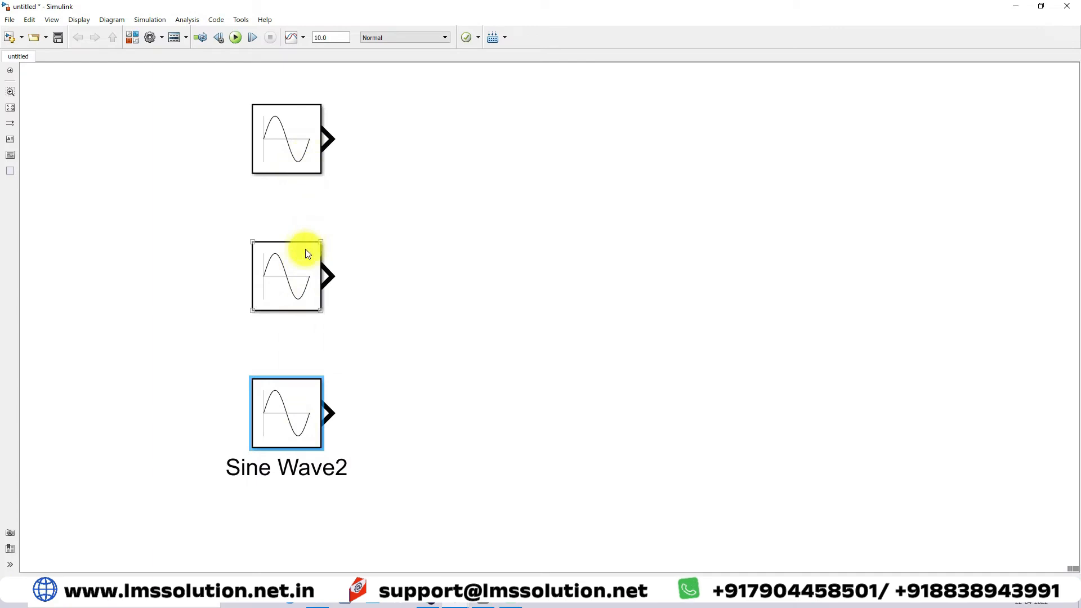
Add a Mux block with 3 inputs beside the sine wave blocks and stretch it taller
left_click(445, 270)
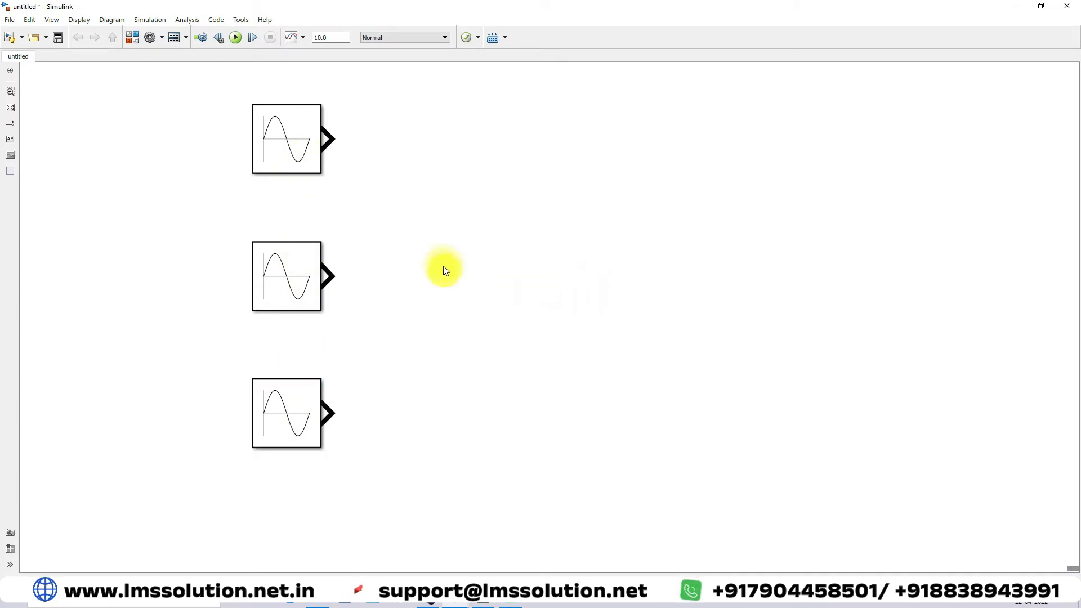
double_click(473, 263)
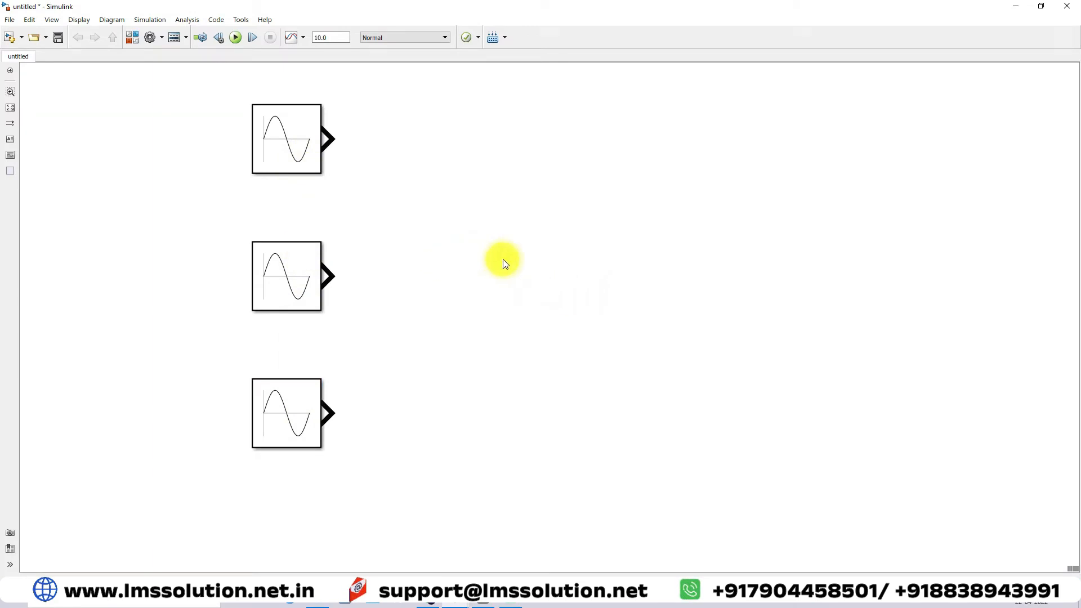
type("mux")
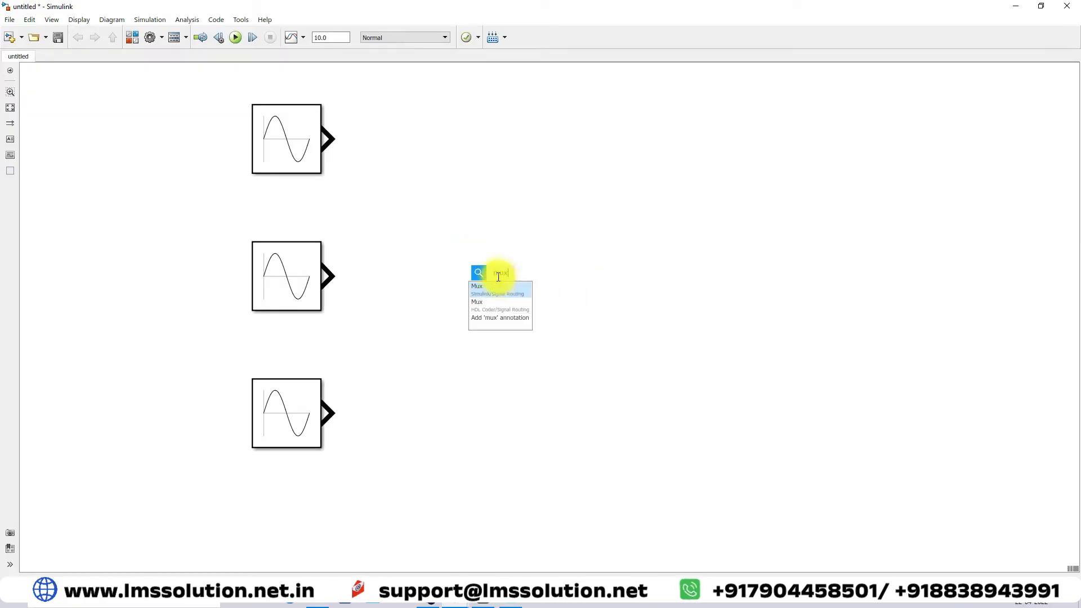
key("Return")
type("3")
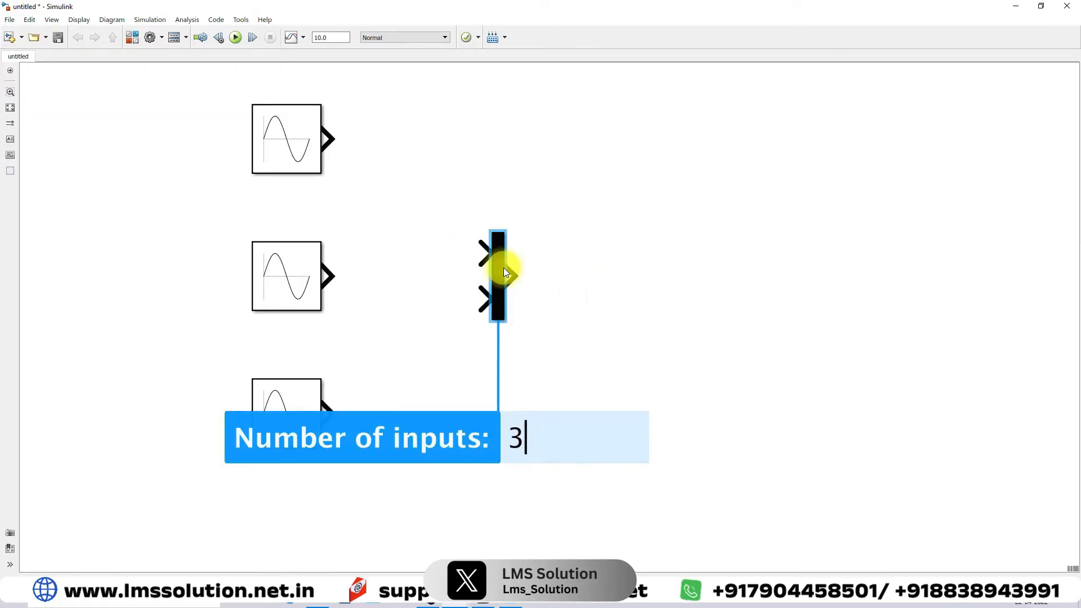
key("Return")
left_click_drag(502, 321, 505, 389)
left_click_drag(501, 332, 501, 321)
Connect the outputs of the three Sine Wave blocks to the Mux inputs in order
left_click_drag(329, 139, 482, 256)
left_click_drag(331, 271, 482, 299)
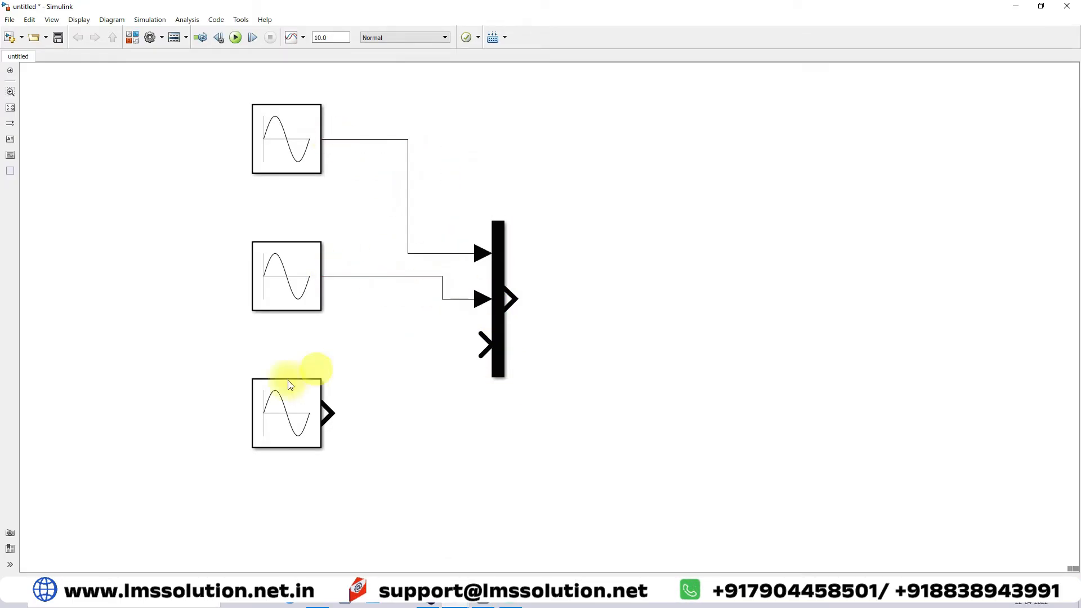
left_click_drag(327, 414, 483, 345)
Add a Scope block beyond the Mux and connect the Mux output to it
type("sco")
key("Return")
key("Return")
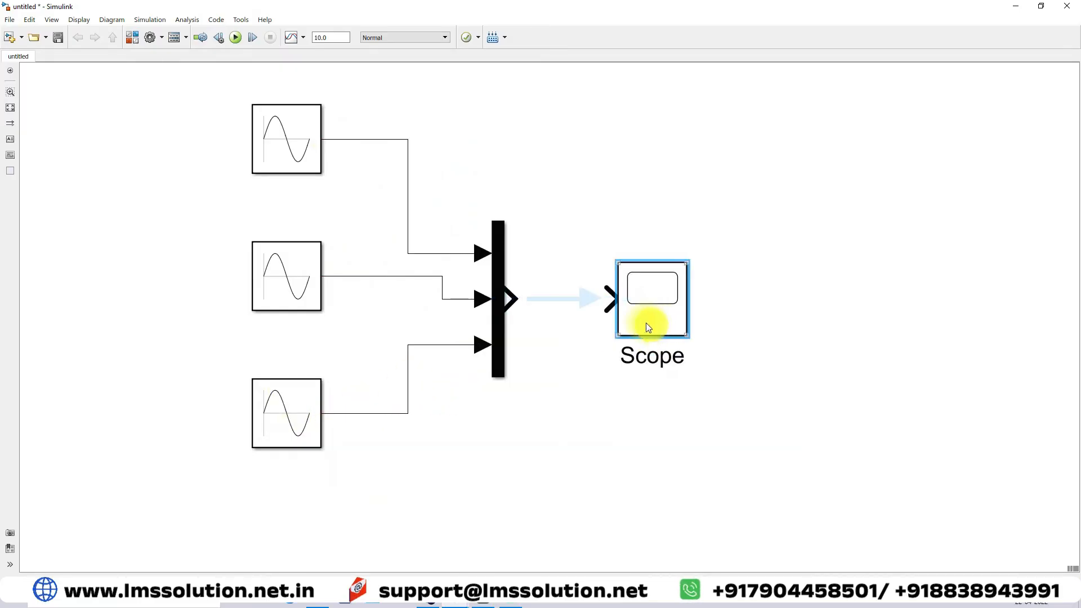
left_click(579, 298)
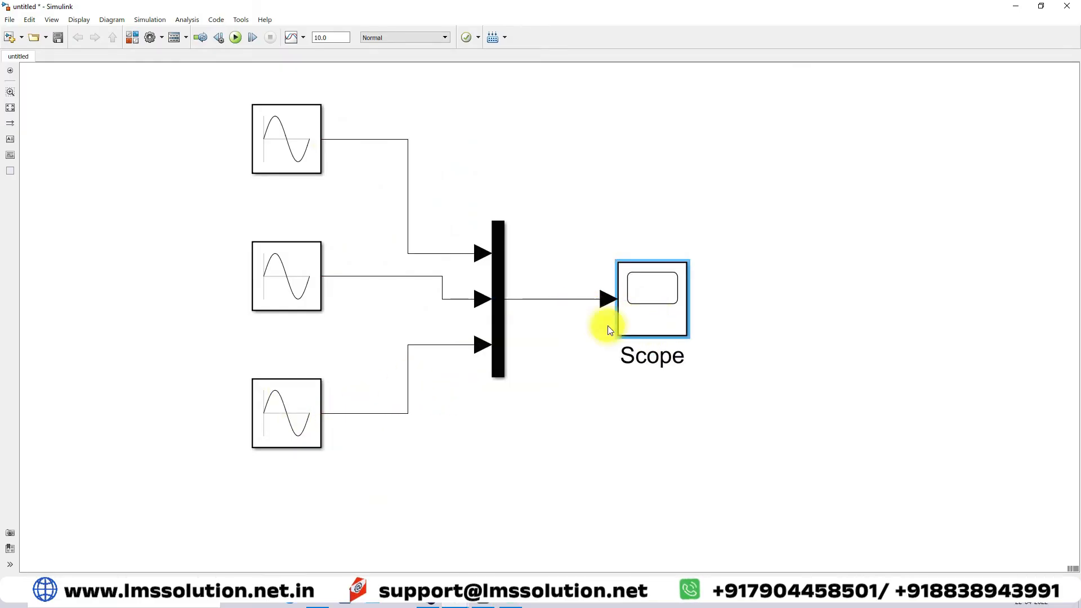
Open the Scope and run the simulation to plot the three sine waves
double_click(662, 313)
left_click_drag(668, 85, 697, 90)
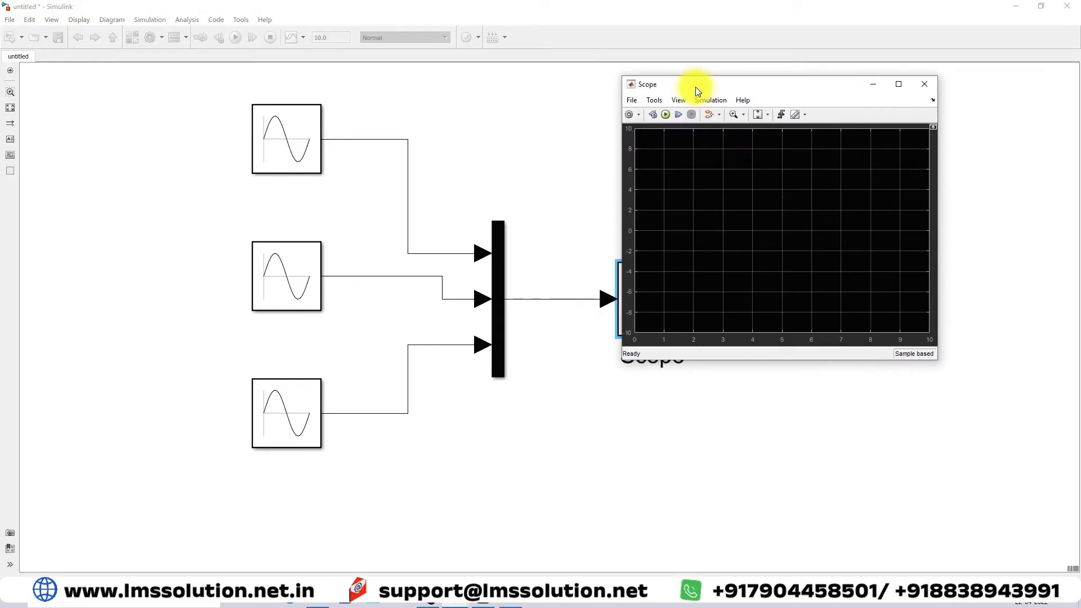
left_click(665, 116)
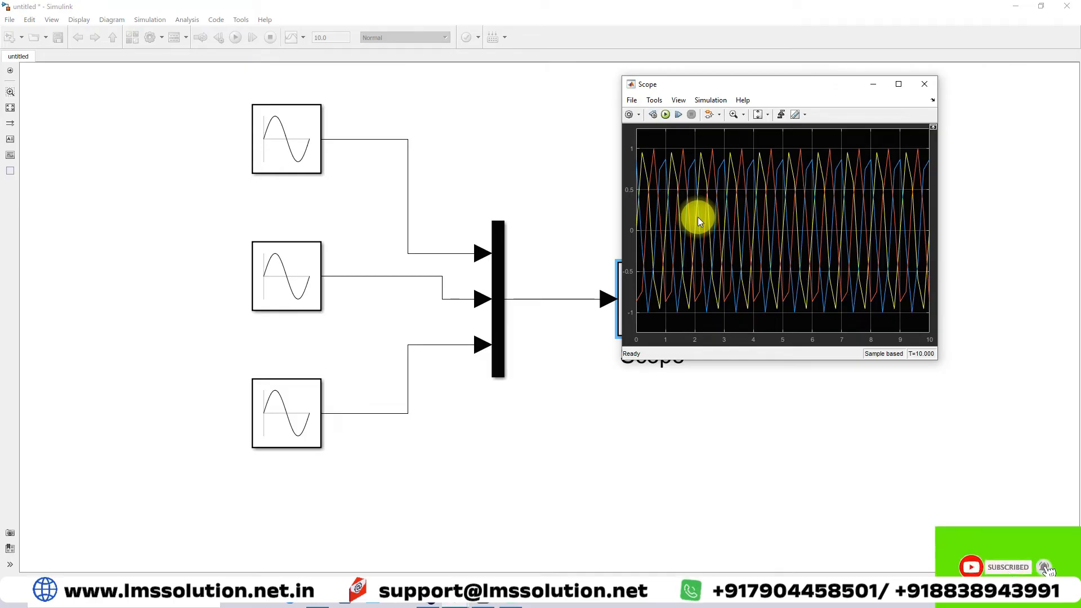
Set the solver's max step size to 1e-4 and rerun the simulation from the Scope
left_click(157, 47)
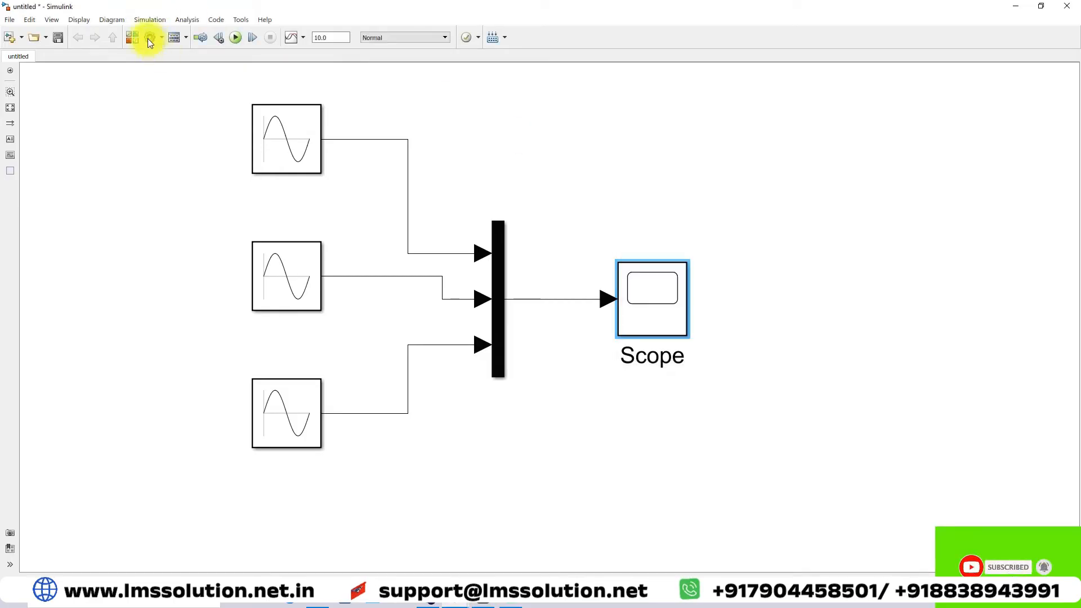
left_click(149, 38)
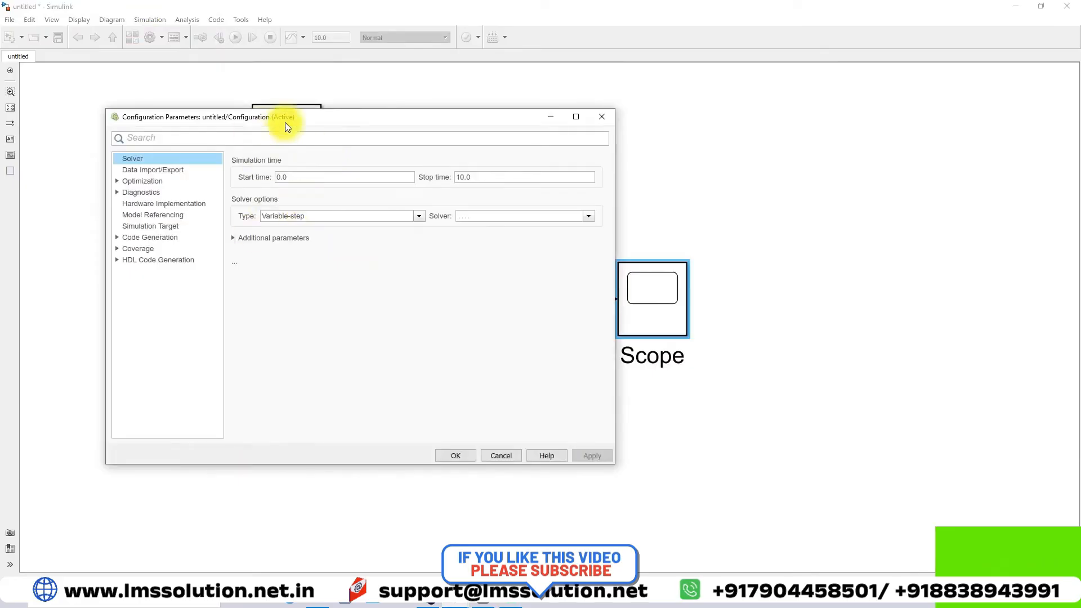
left_click_drag(285, 119, 297, 89)
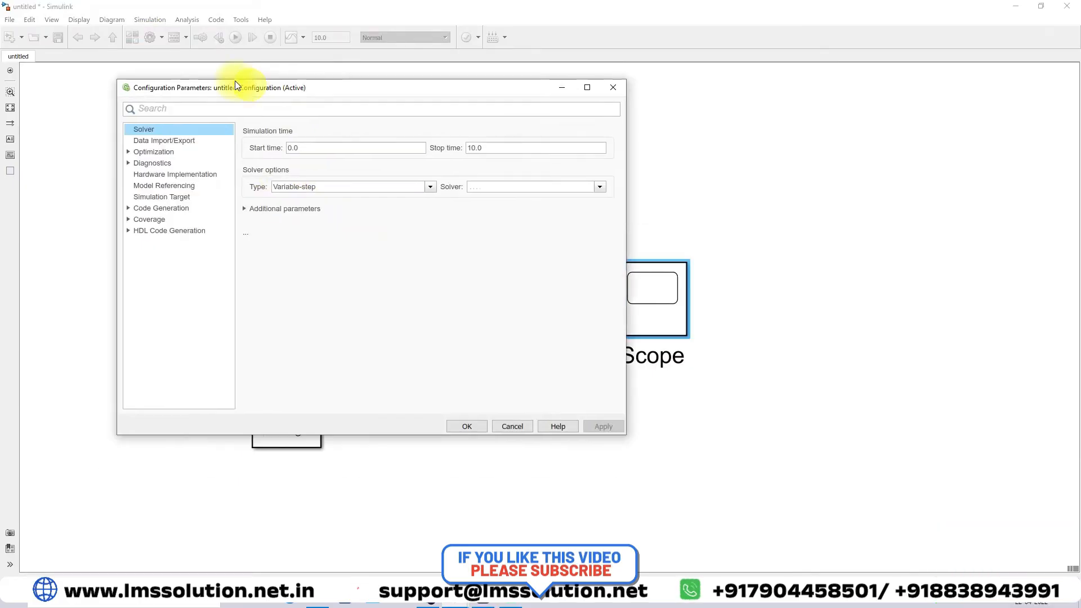
left_click(248, 210)
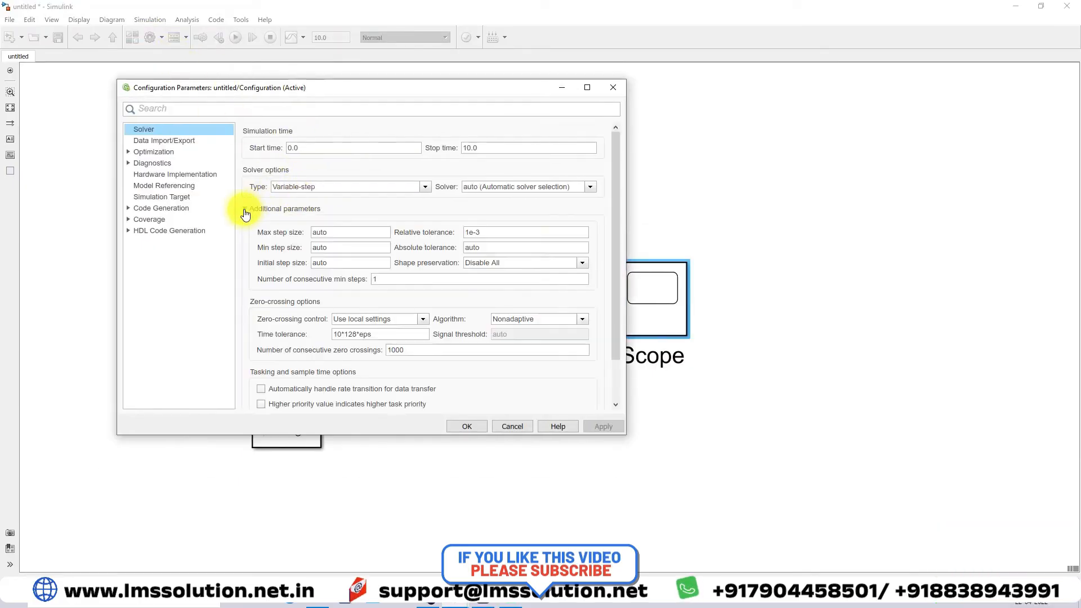
double_click(330, 232)
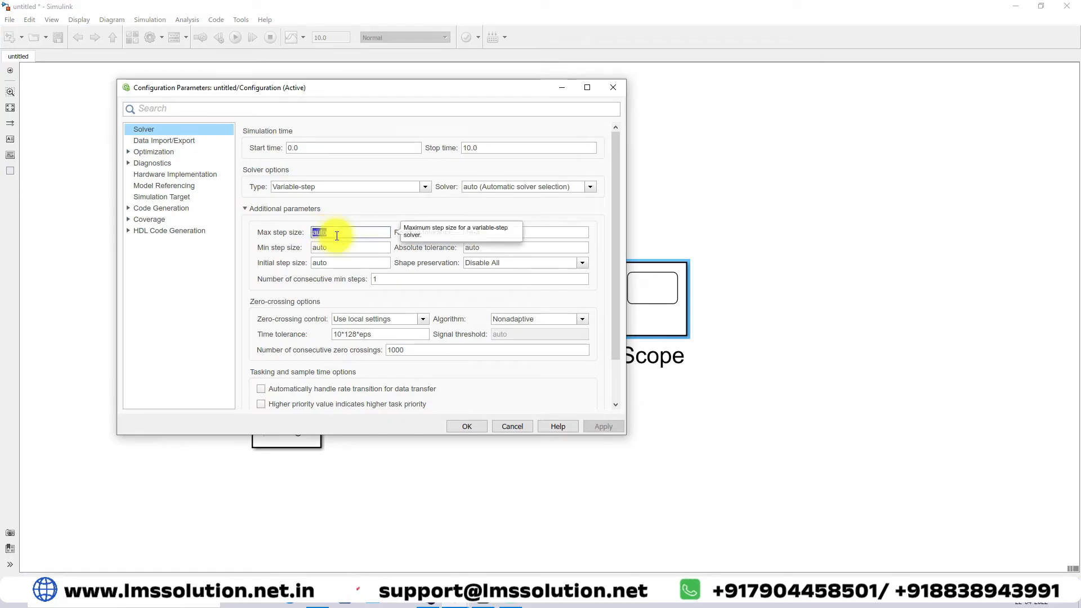
type("1e-4")
left_click(602, 426)
left_click(470, 426)
double_click(663, 313)
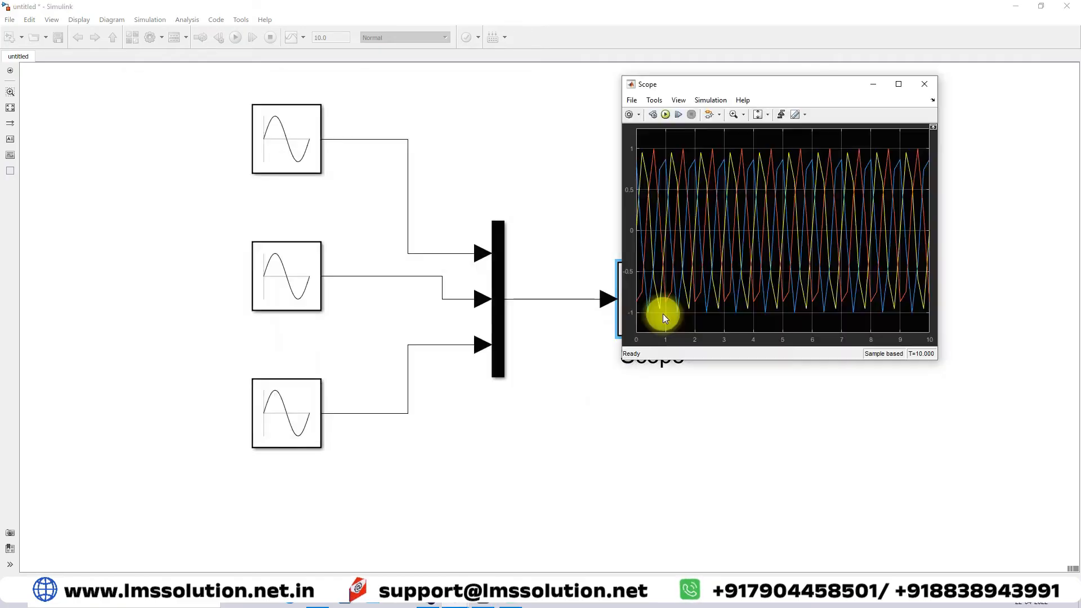
left_click(665, 114)
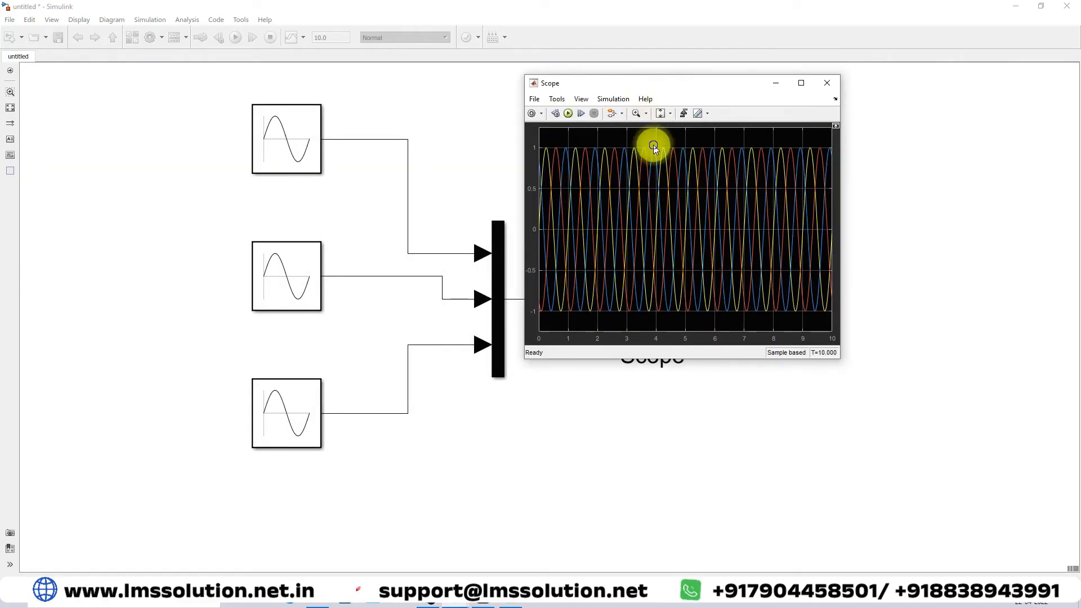
Restyle the Scope with a white background and thicker magenta, orange and blue lines, and enlarge its window
right_click(653, 146)
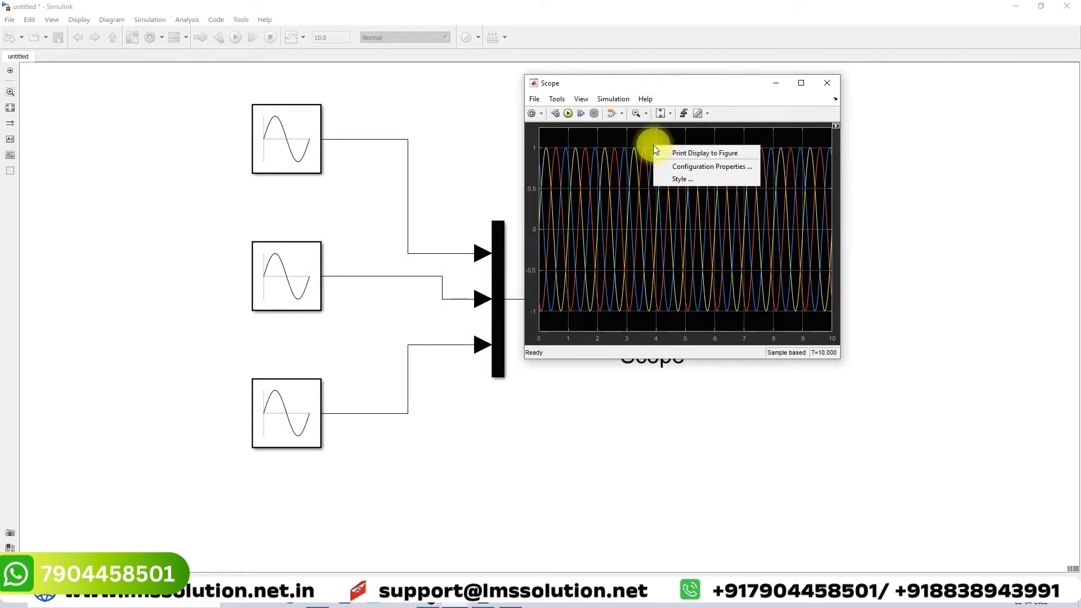
left_click(681, 165)
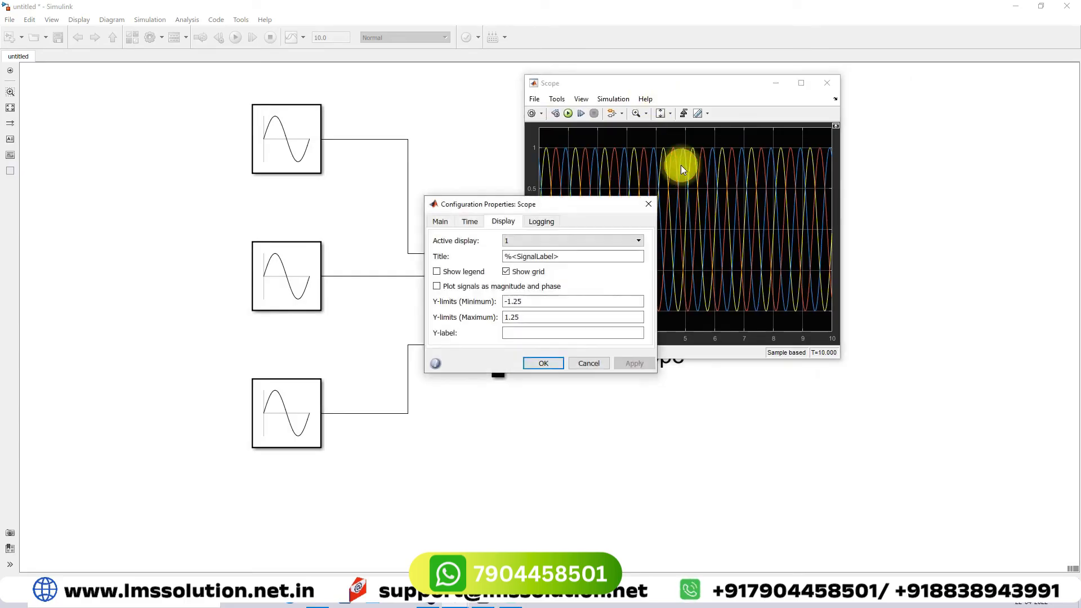
left_click(649, 203)
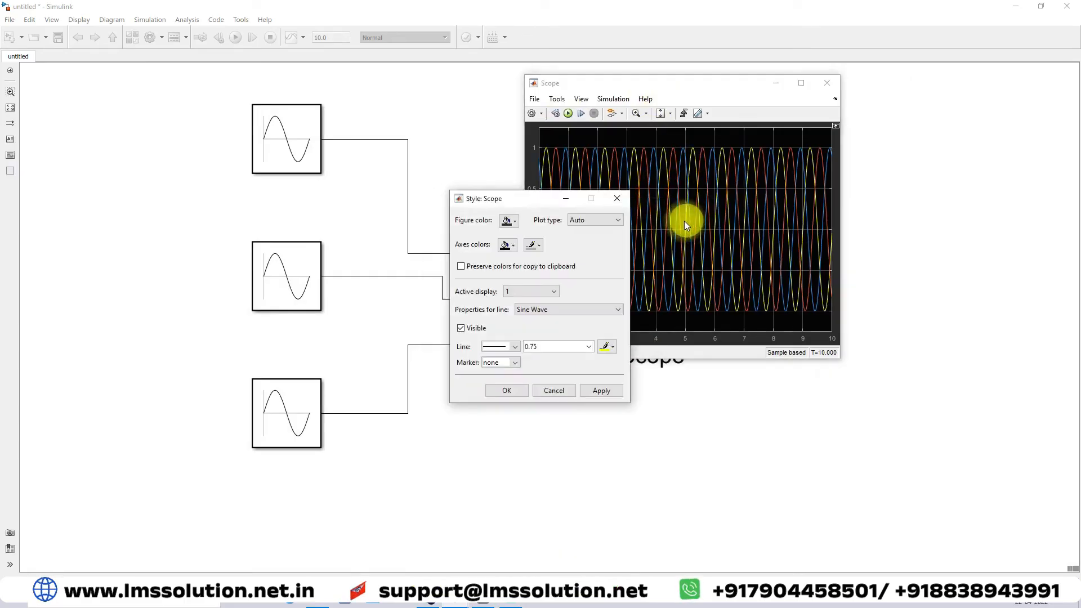
left_click(509, 221)
left_click(518, 239)
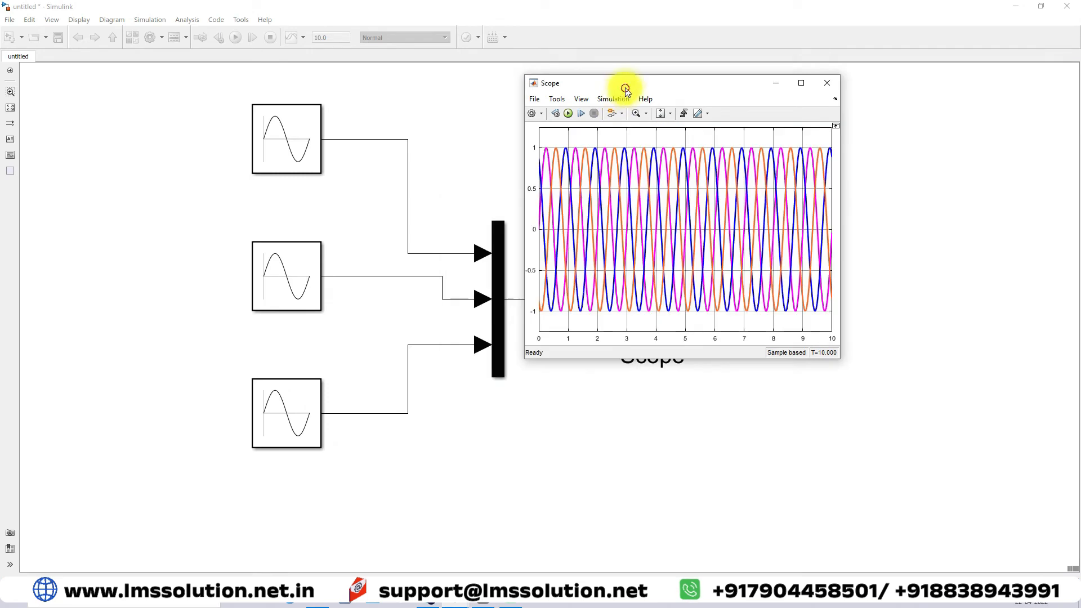
left_click_drag(623, 85, 617, 78)
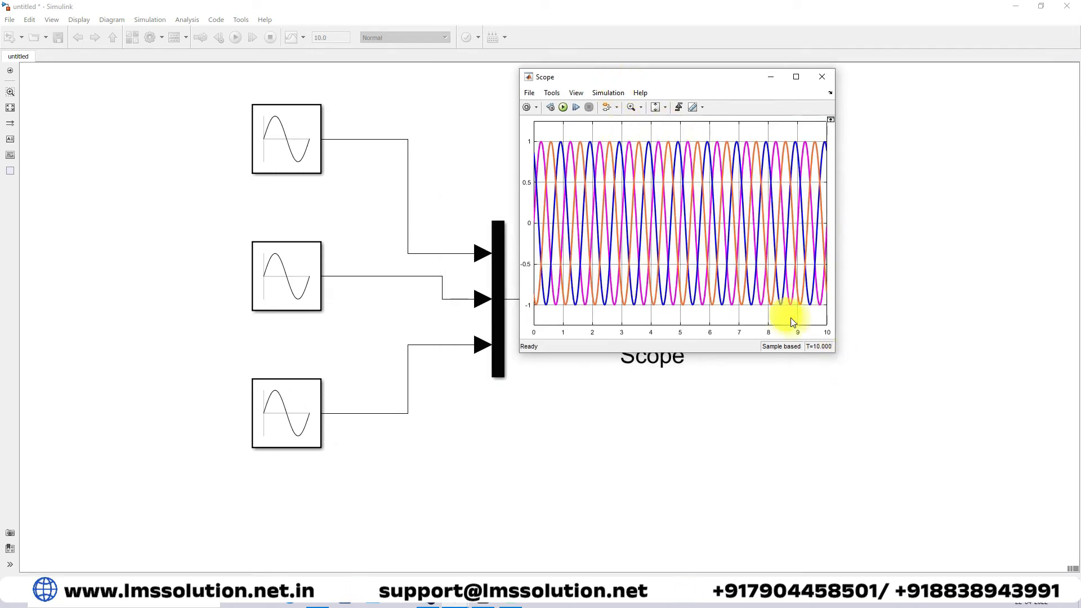
left_click_drag(835, 353, 983, 381)
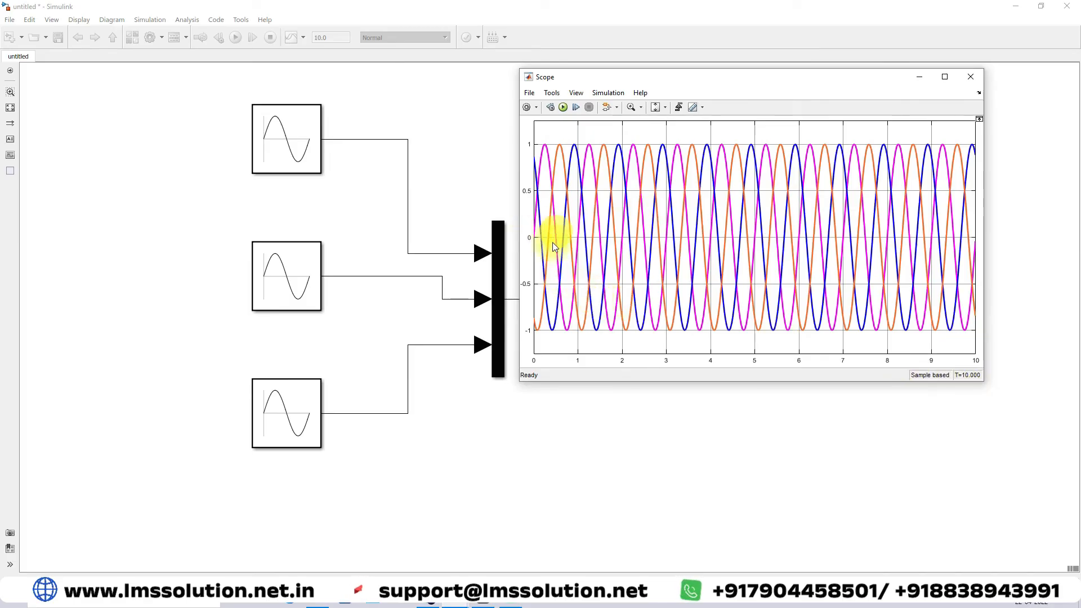
Set the frequency of all three Sine Wave blocks to 2*pi*50 rad/sec
left_click(505, 301)
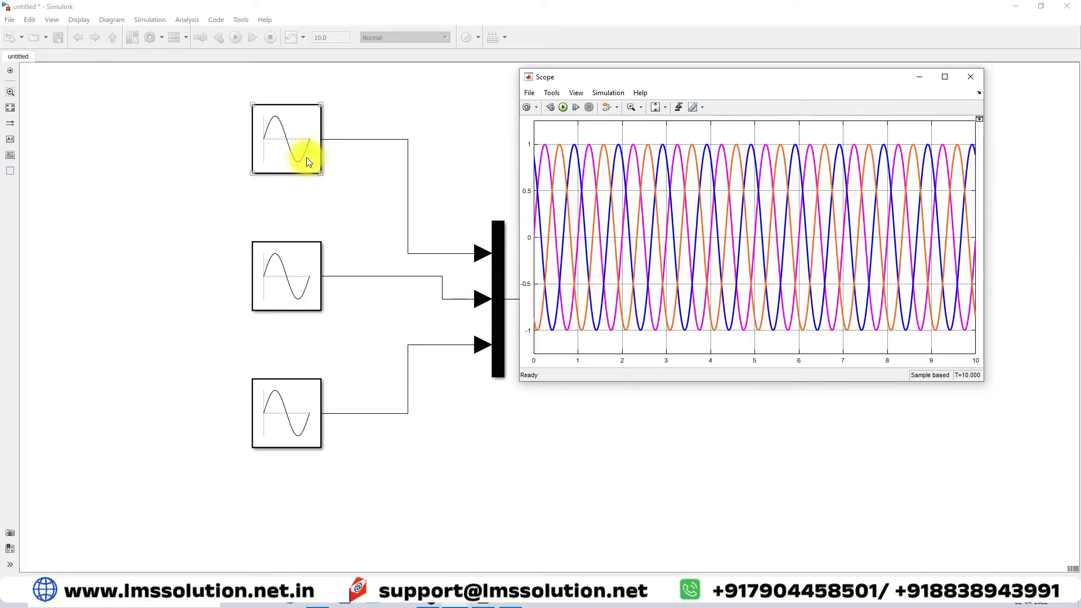
double_click(306, 157)
left_click(374, 289)
key("BackSpace")
type("50")
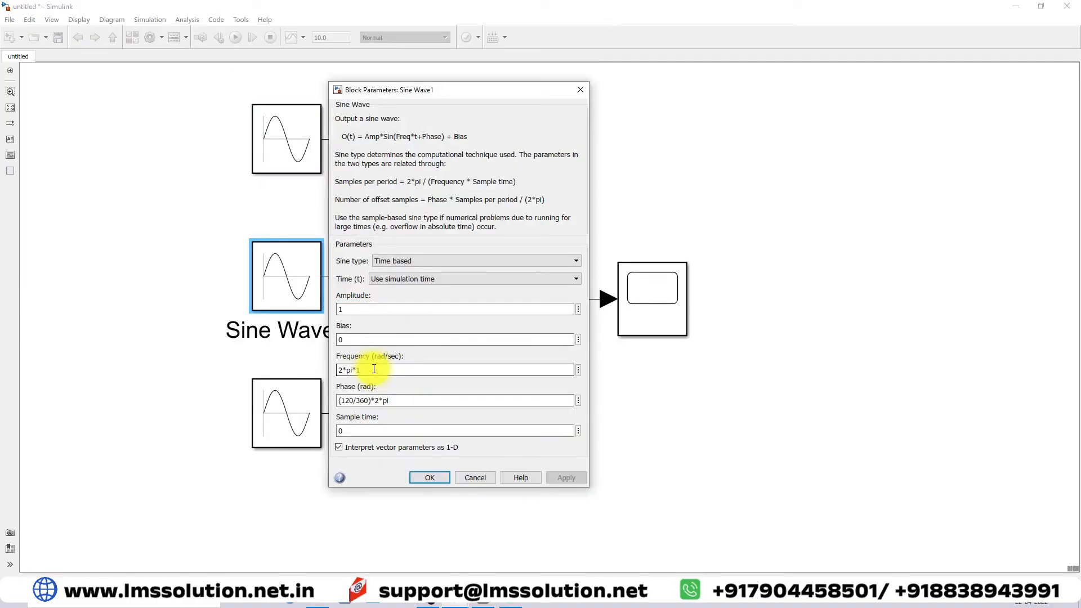
type("50")
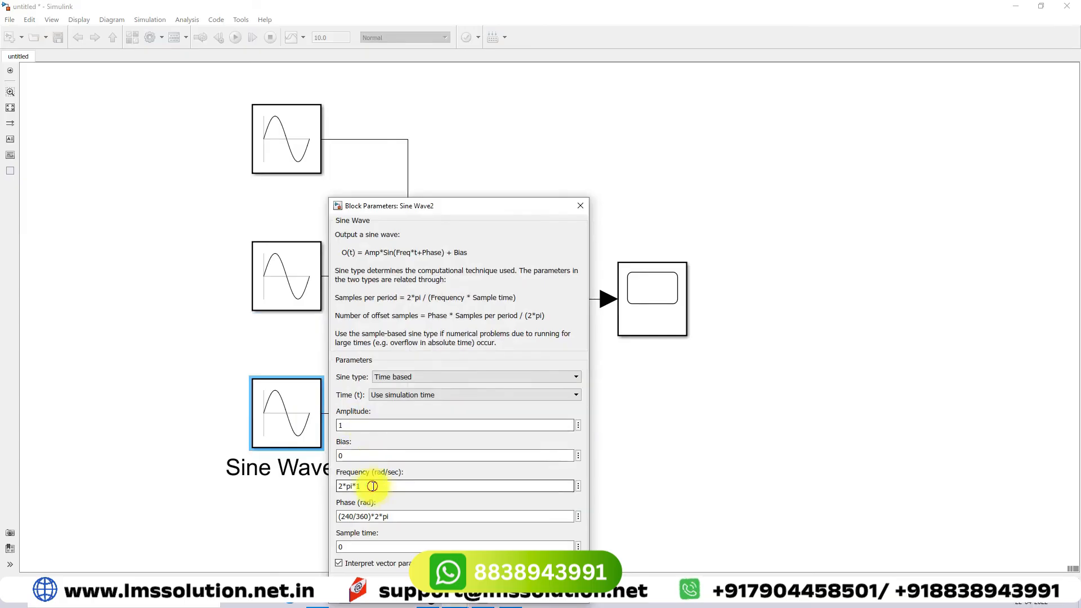
left_click(372, 486)
key("BackSpace")
type("50")
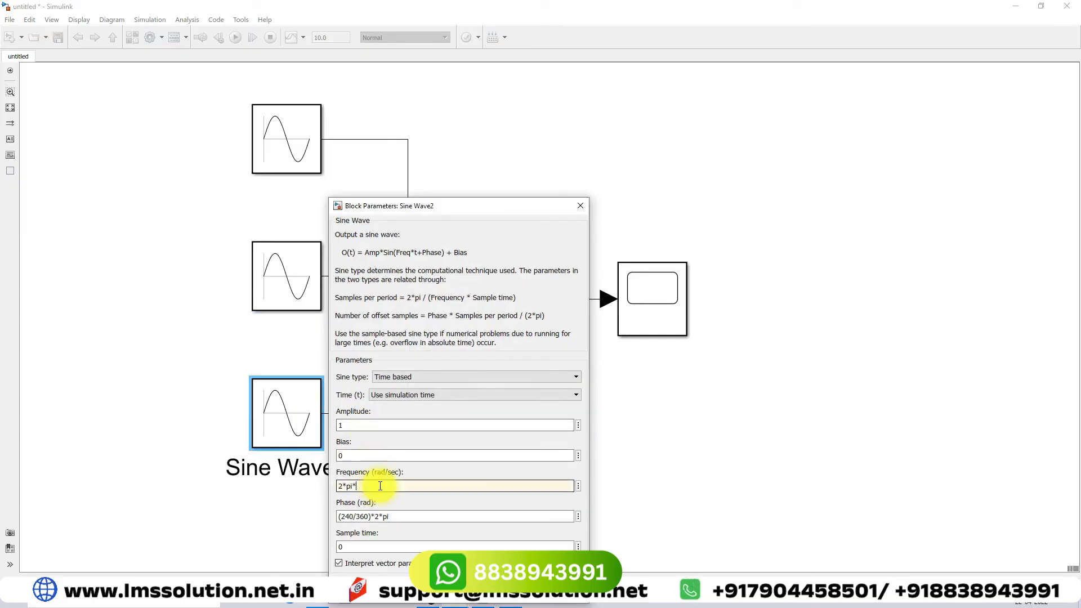
left_click(412, 587)
Set the simulation stop time to 0.2 and rerun the simulation from the Scope
double_click(338, 38)
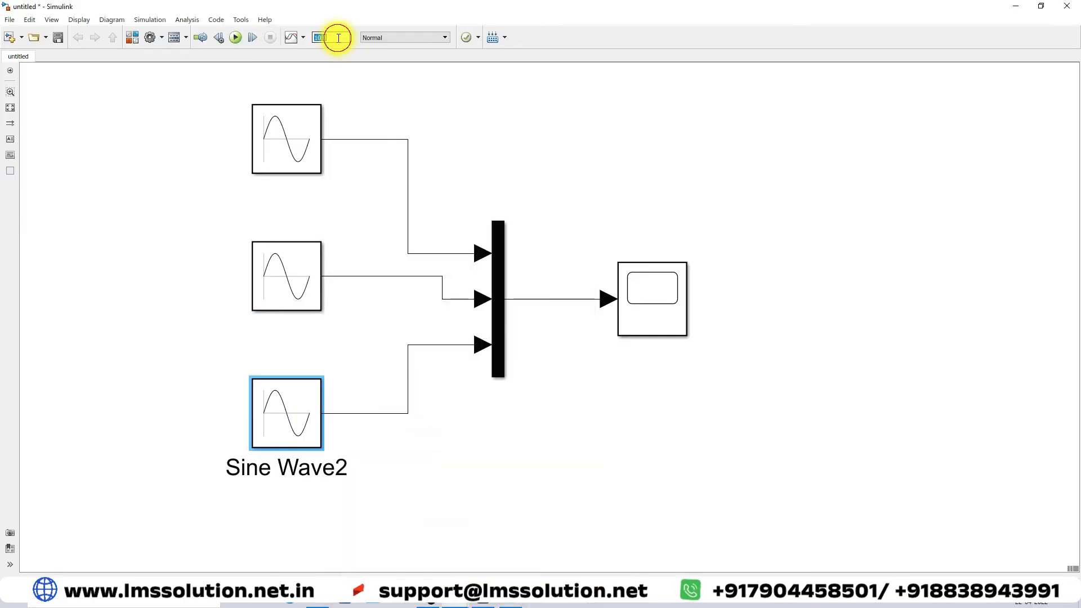
type("0.2")
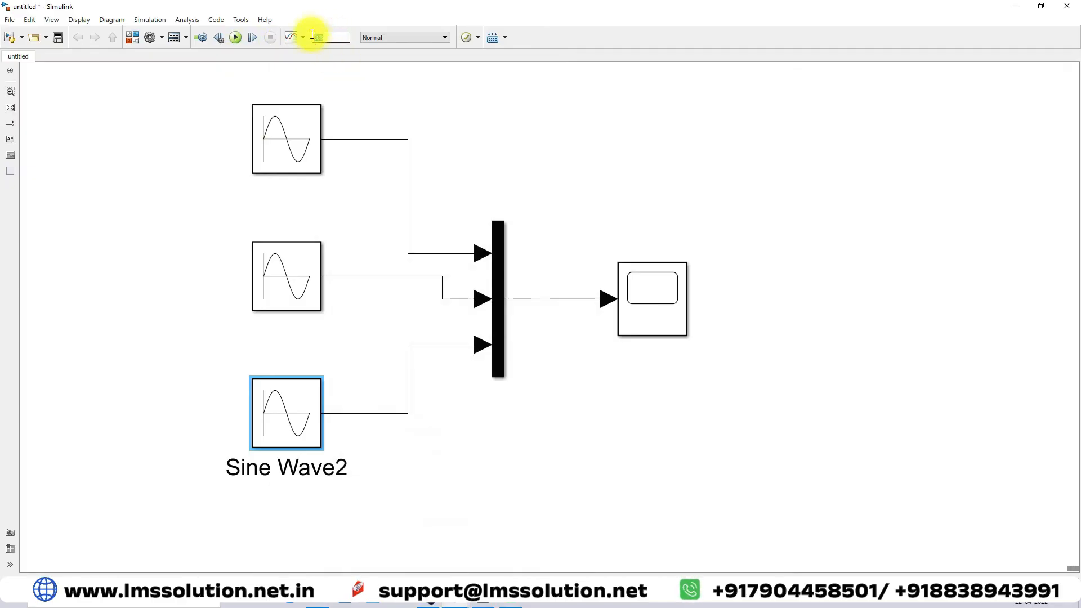
left_click(657, 283)
double_click(659, 285)
left_click(563, 108)
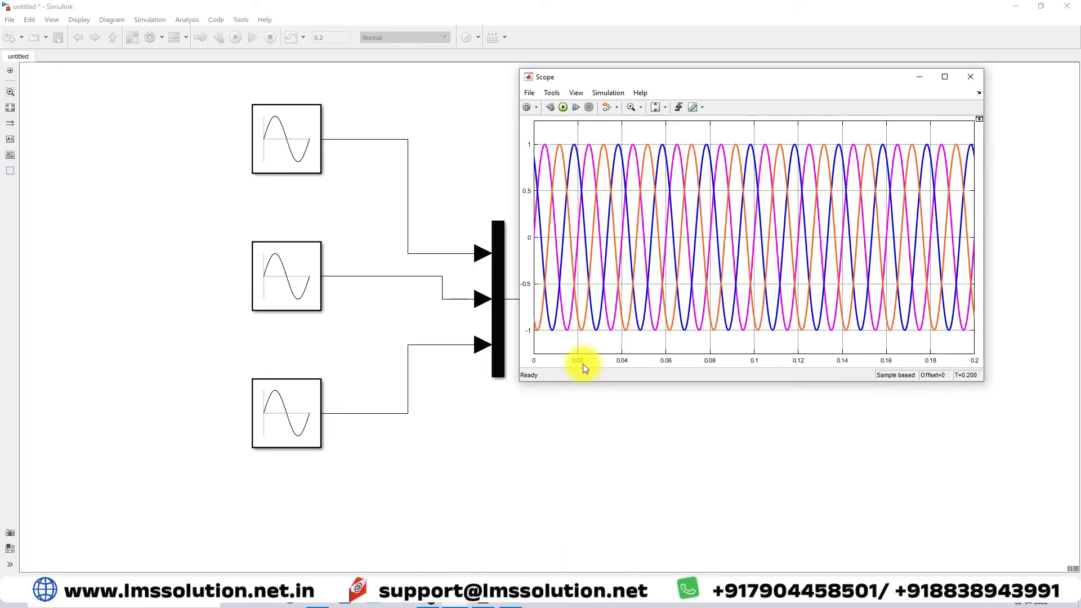
Check the frequency parameter of the first Sine Wave block and close its settings
double_click(301, 152)
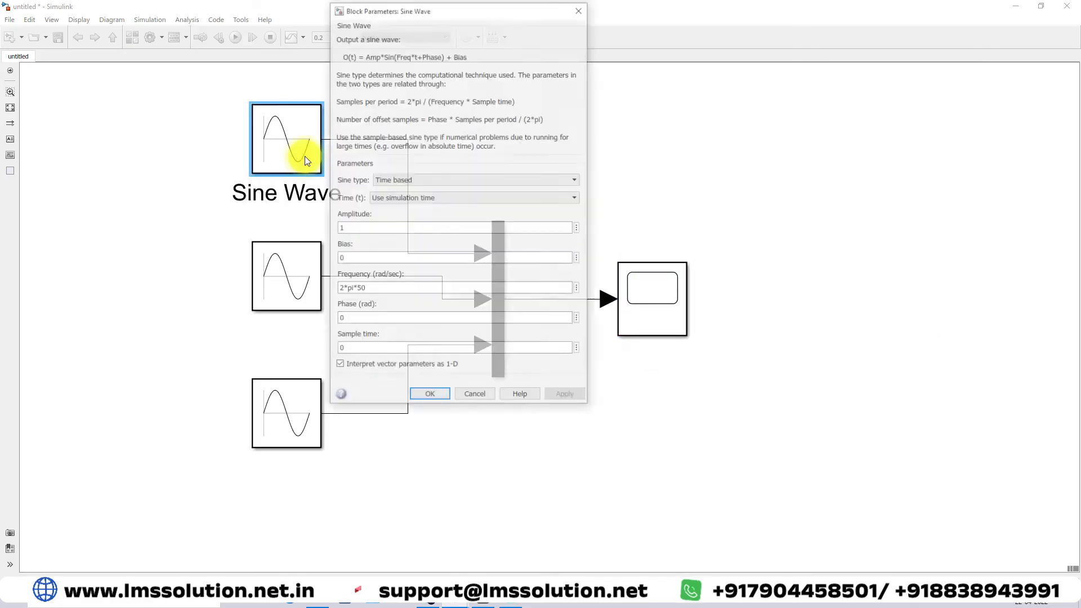
double_click(358, 288)
double_click(360, 289)
left_click(423, 394)
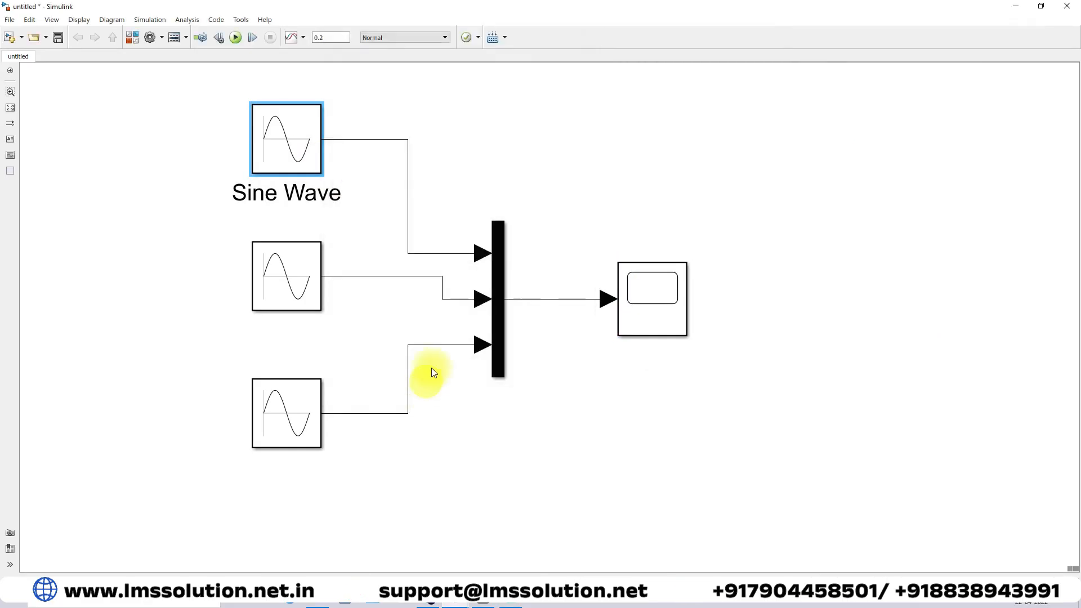
Move the Scope farther from the Mux and delete the signal line between them
left_click_drag(650, 318, 707, 319)
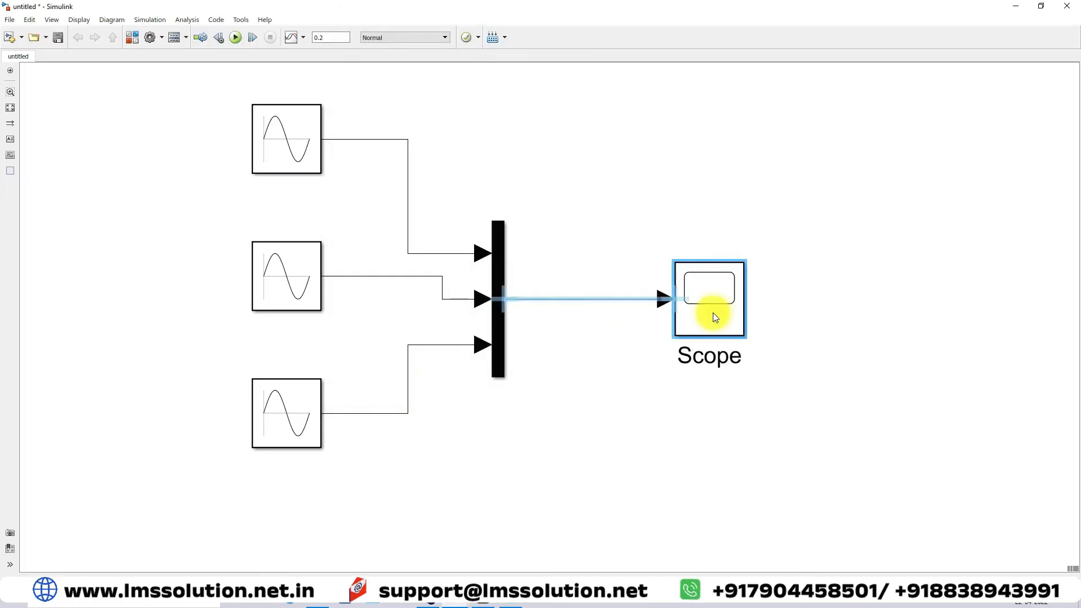
left_click(569, 299)
key("Delete")
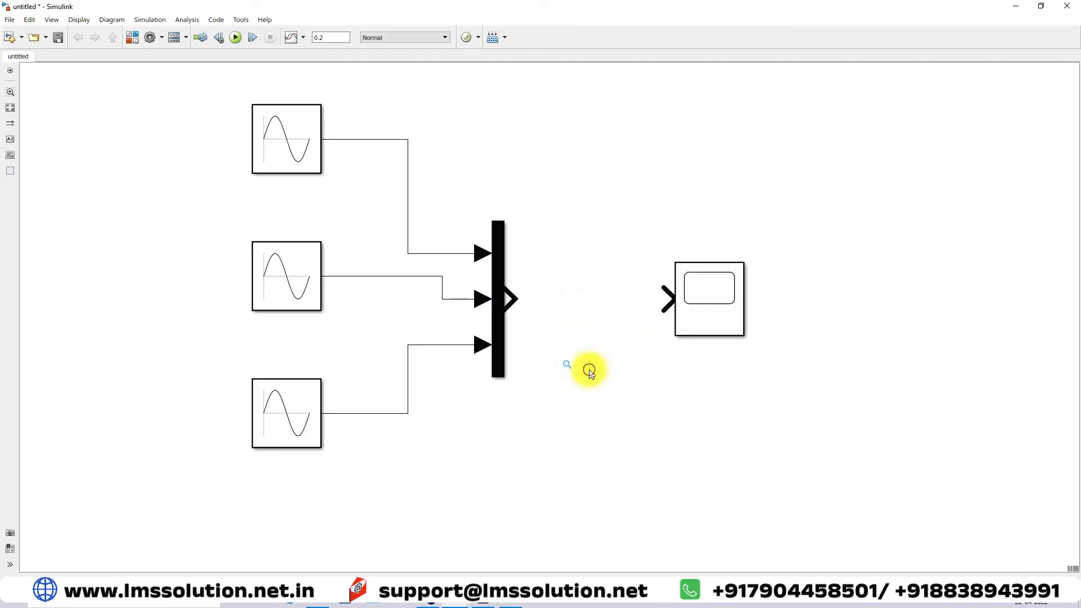
Add a Product block between the Mux and Scope, wiring the Mux to its first input and its output to the Scope
type("pro")
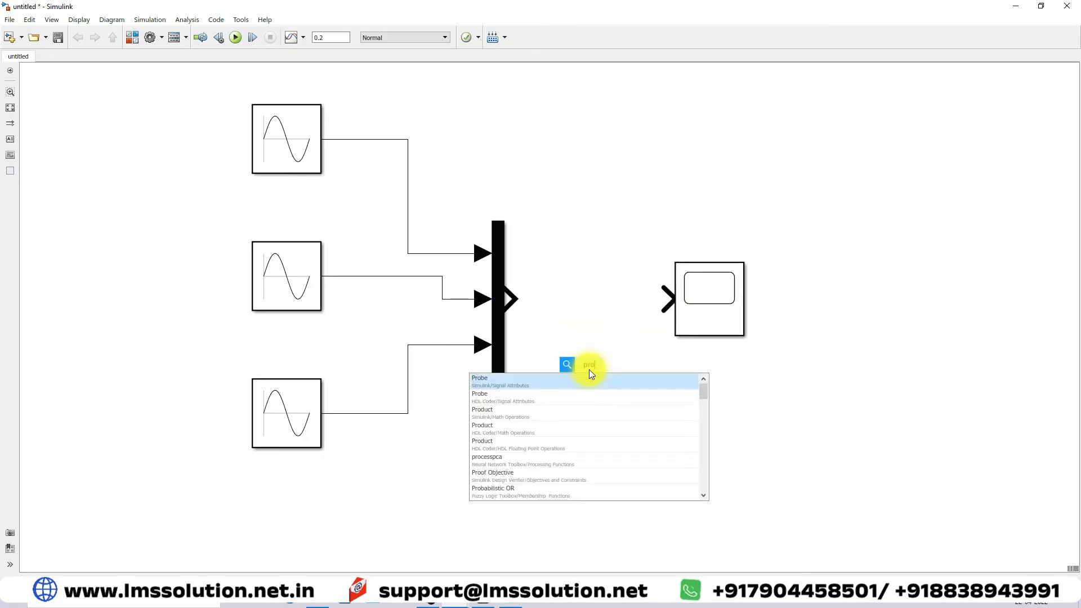
type("duct")
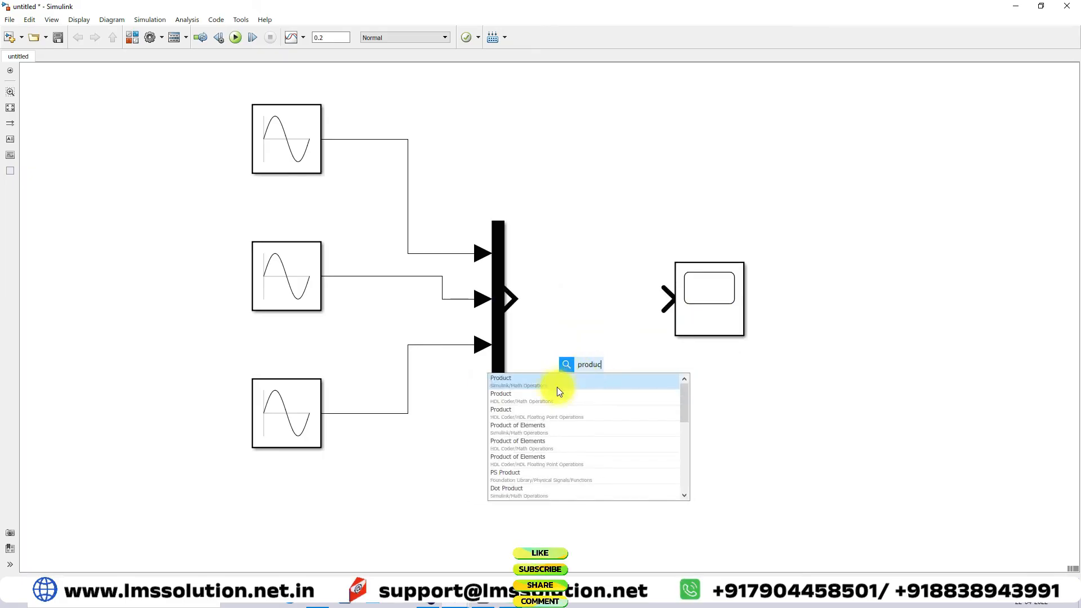
left_click(557, 378)
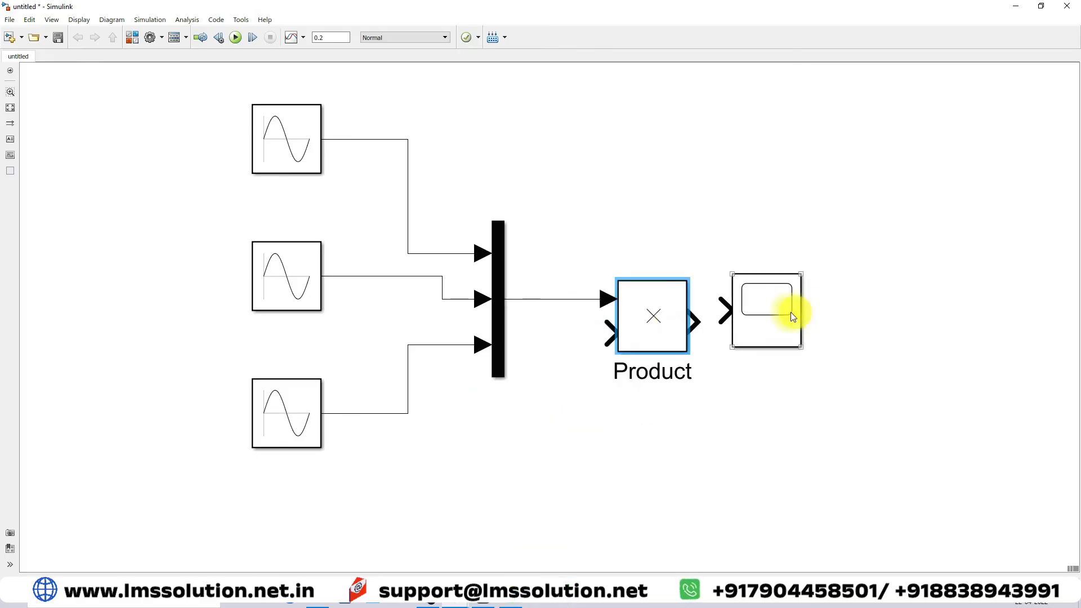
left_click_drag(763, 307, 843, 317)
left_click_drag(653, 317, 721, 316)
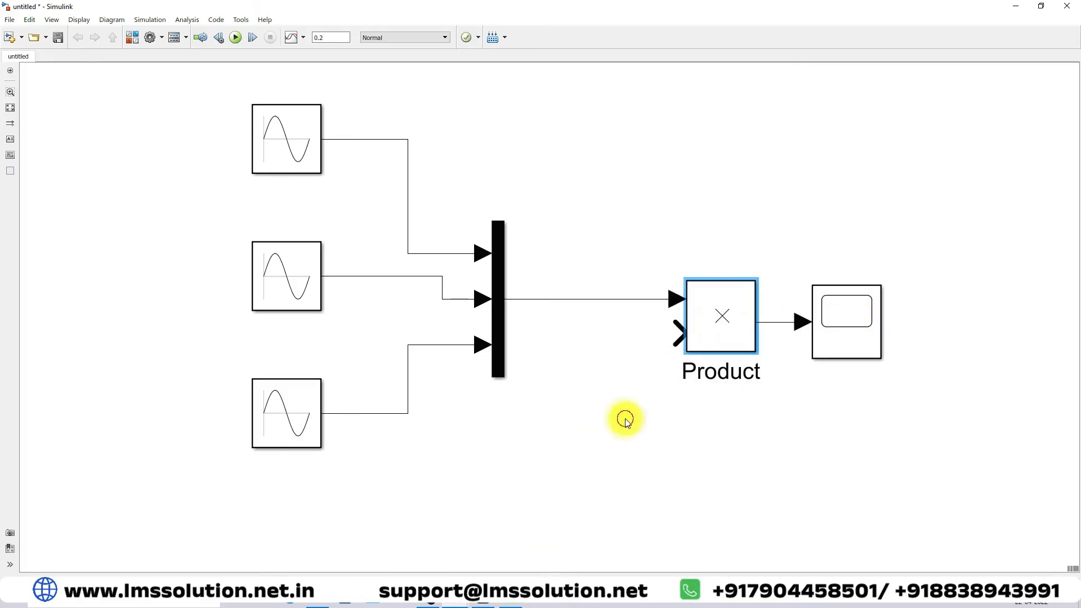
Add a Step block below the Mux and connect it to the Product block's second input
double_click(516, 454)
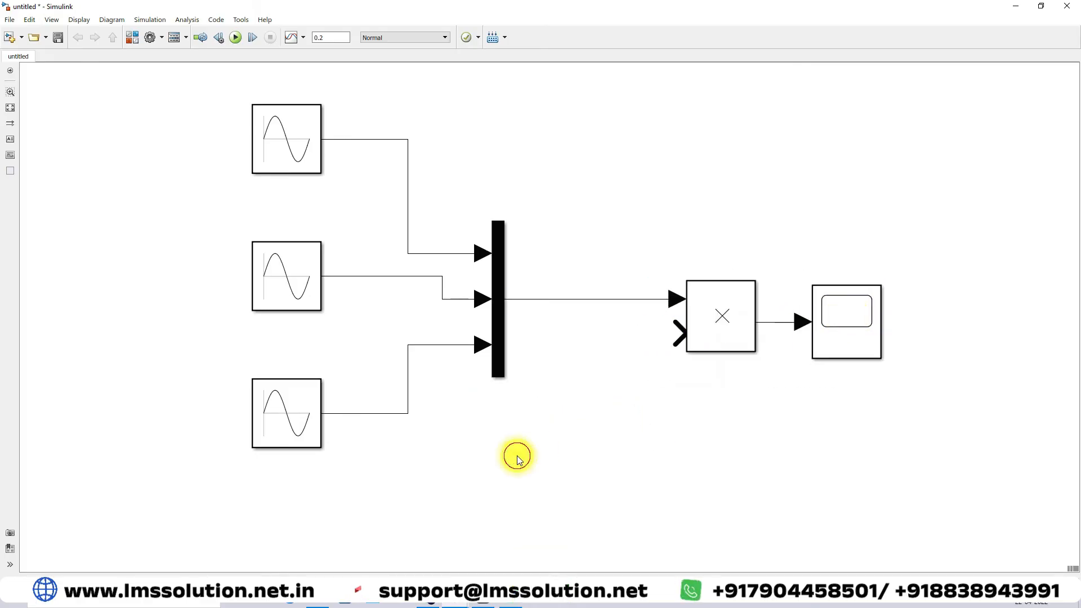
type("st")
left_click(527, 411)
left_click_drag(527, 410, 576, 388)
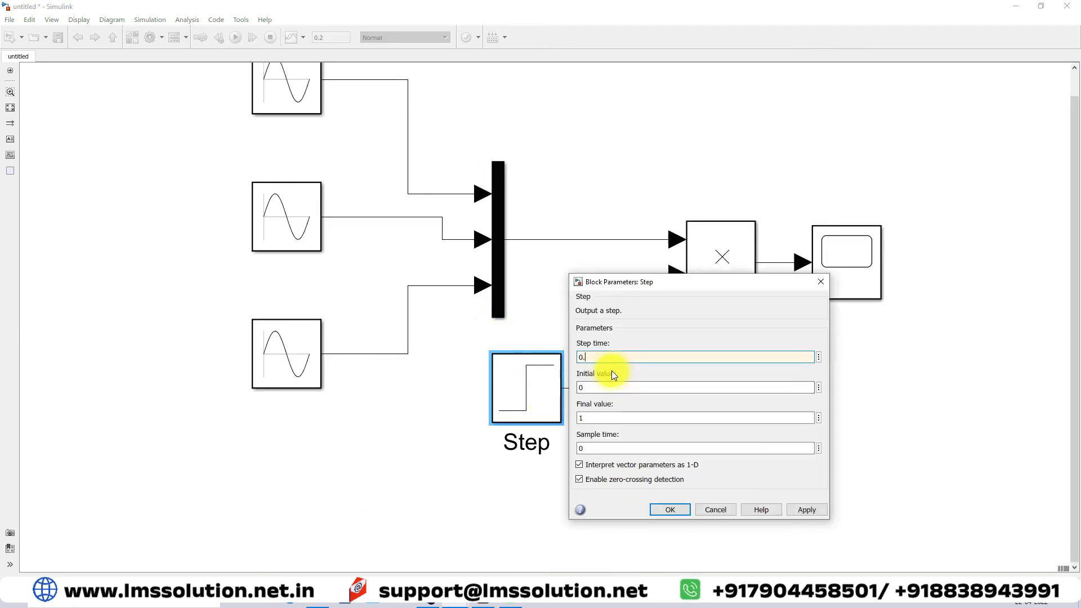
Set the Step block's step time to 0.1, initial value to 1 and final value to 0.5
type(".1")
double_click(599, 388)
type("1")
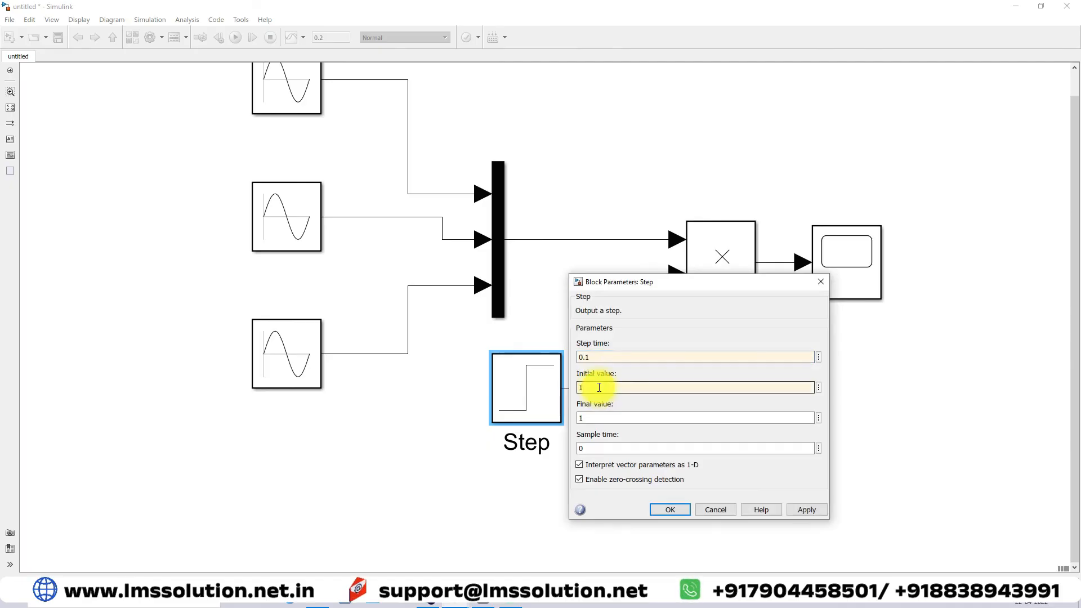
double_click(591, 418)
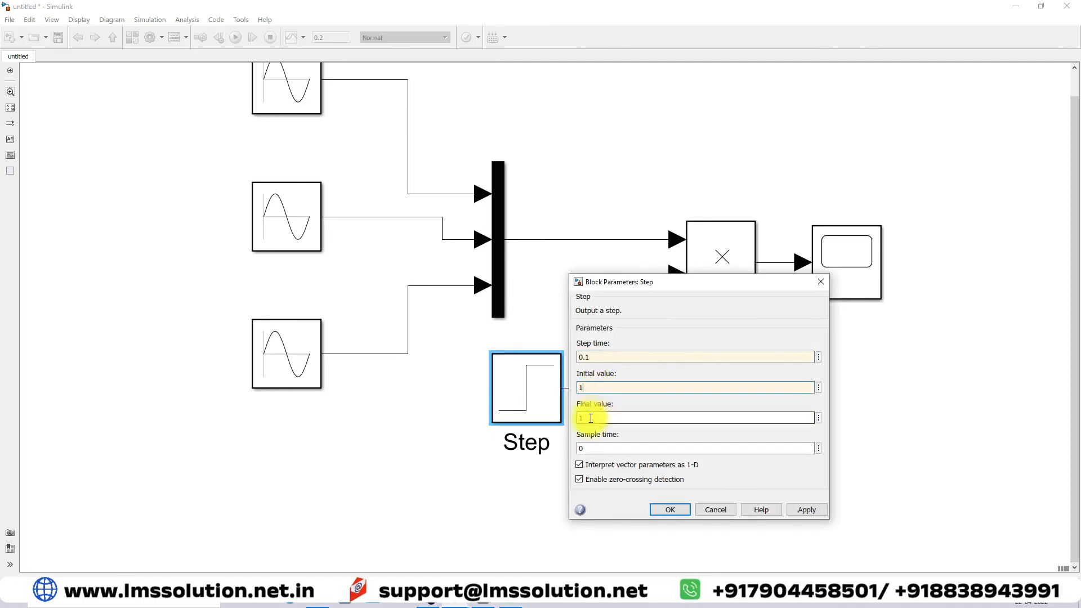
type("0.5")
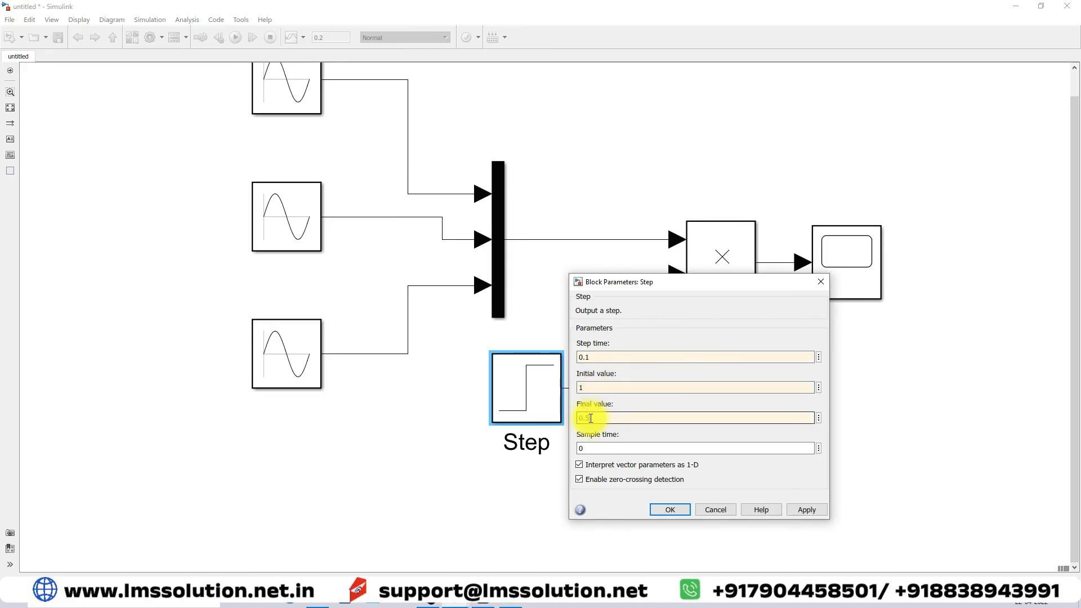
double_click(596, 357)
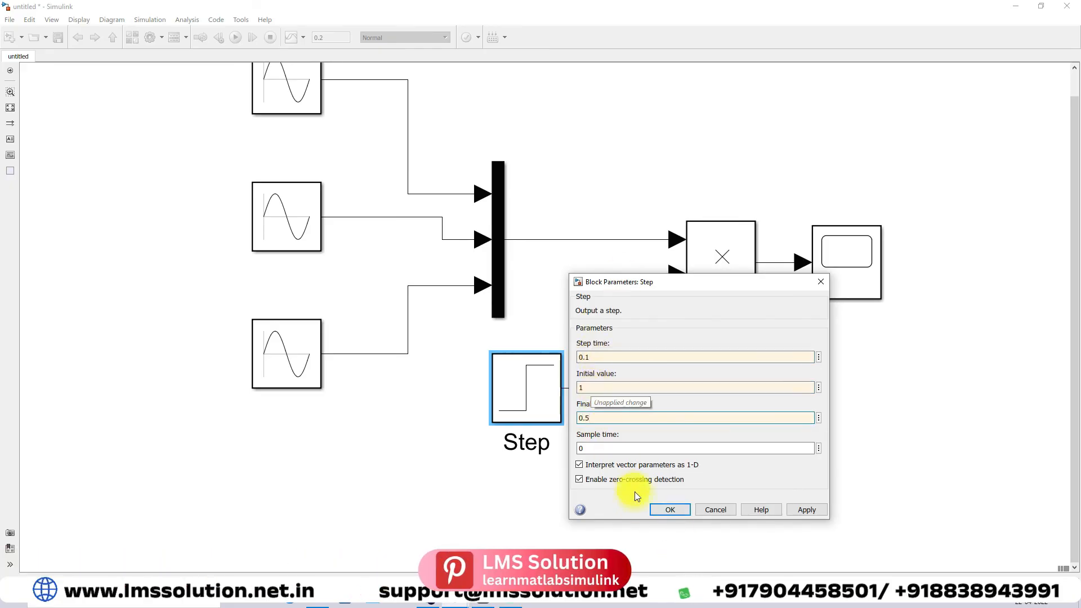
left_click(667, 509)
Open the Scope and run the simulation to plot the three-phase waves with the step change in amplitude
left_click(837, 264)
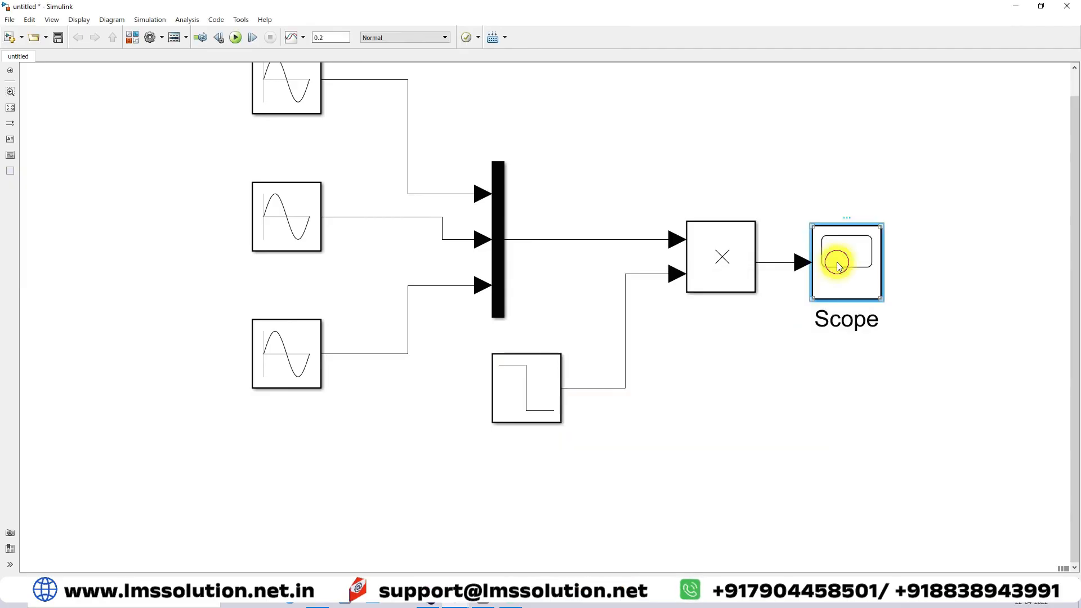
double_click(839, 266)
key("ctrl+t")
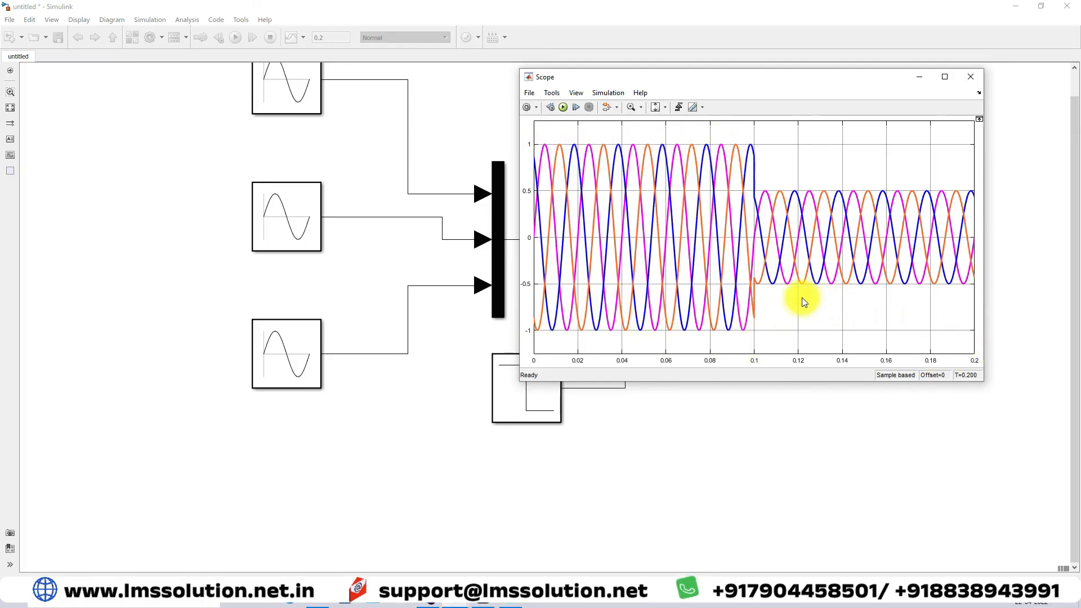
Fit the whole model in view and reposition the Scope window to compare the waveforms with the Step block
left_click_drag(677, 78, 768, 22)
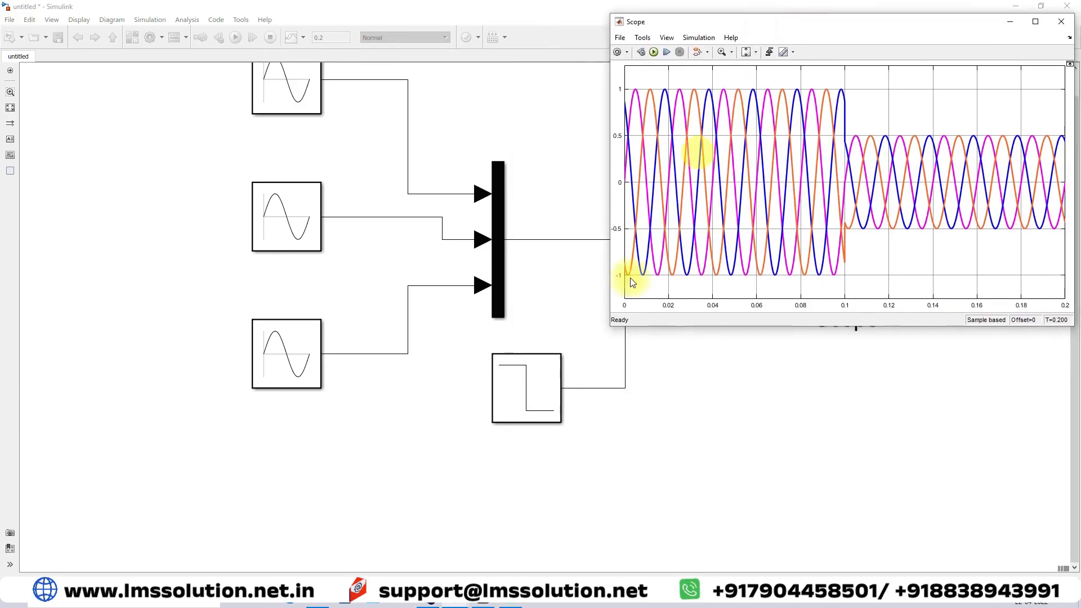
left_click(10, 107)
left_click(497, 517)
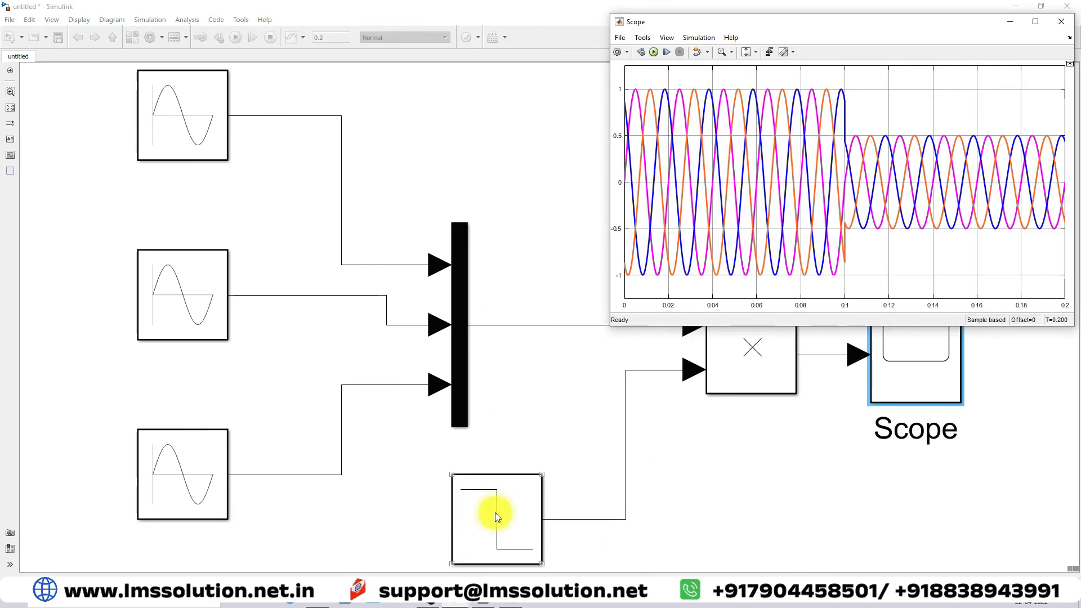
left_click_drag(730, 26, 617, 26)
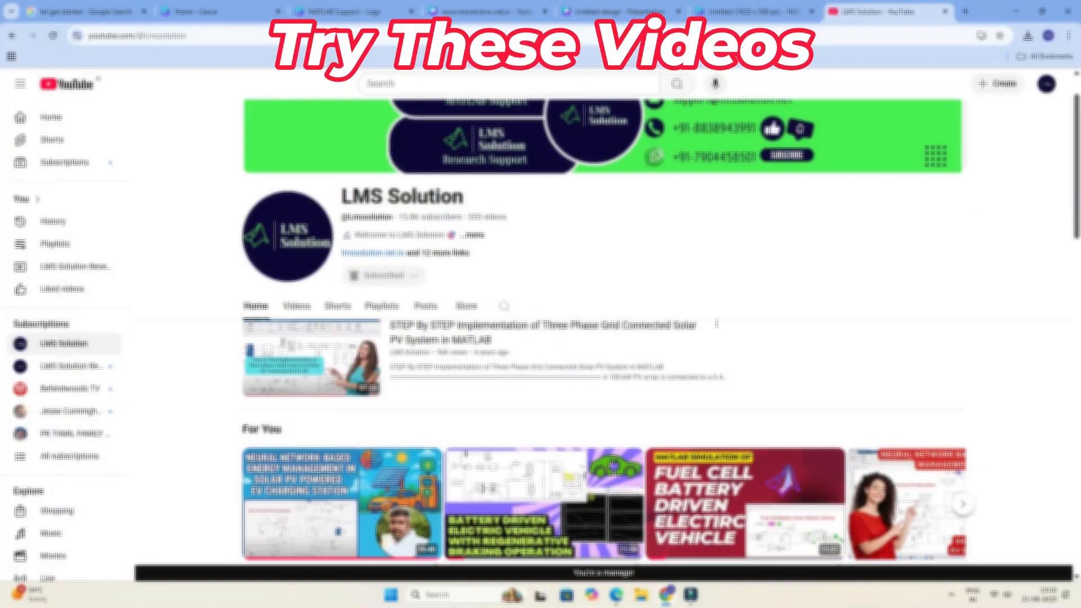
scroll(603, 338, "down", 14)
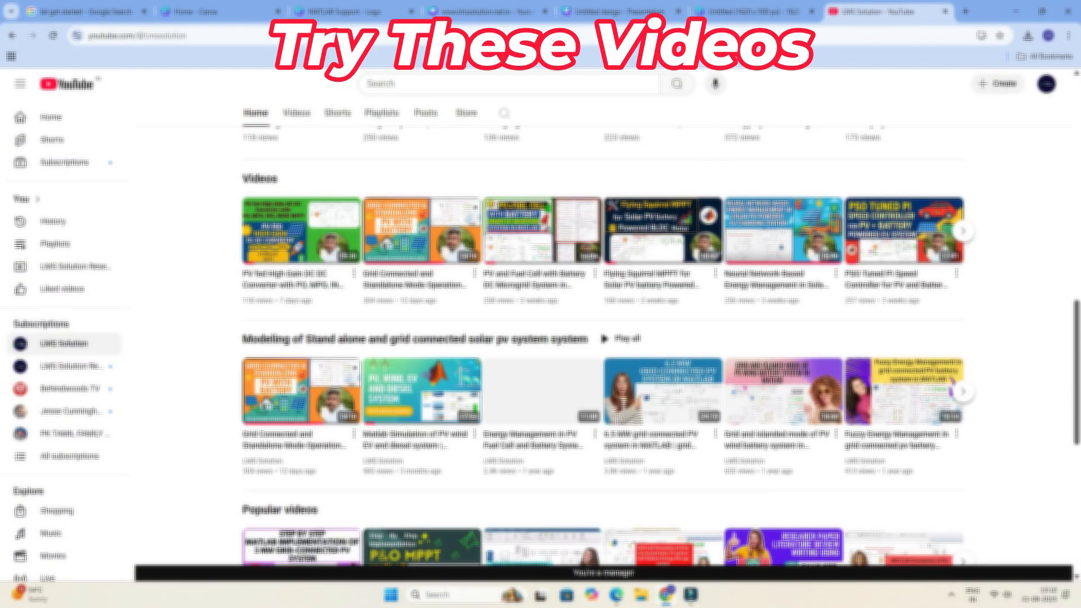
scroll(650, 288, "down", 4)
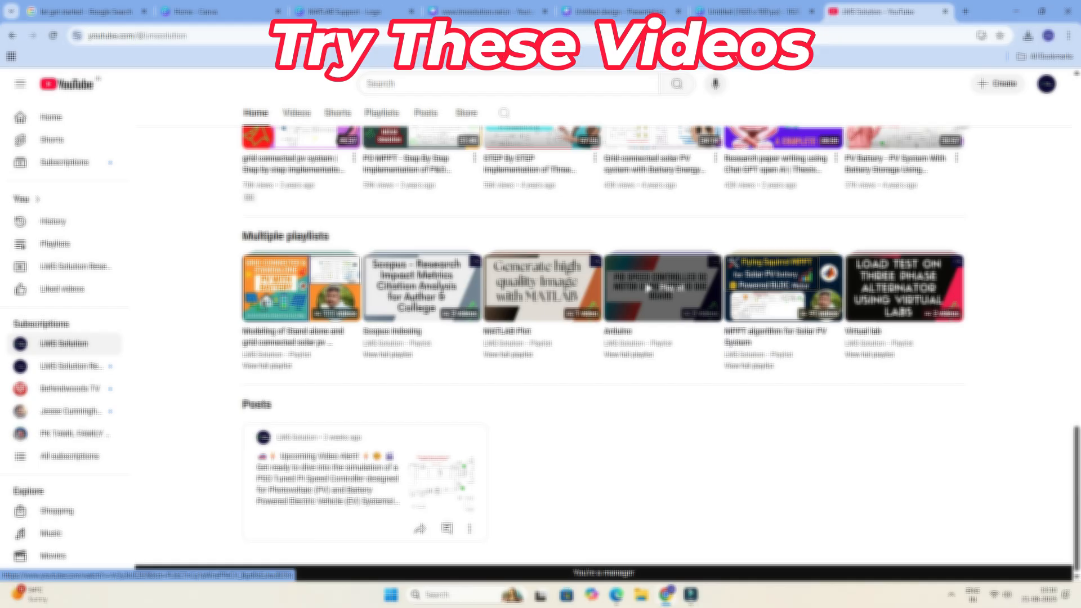
scroll(650, 288, "up", 18)
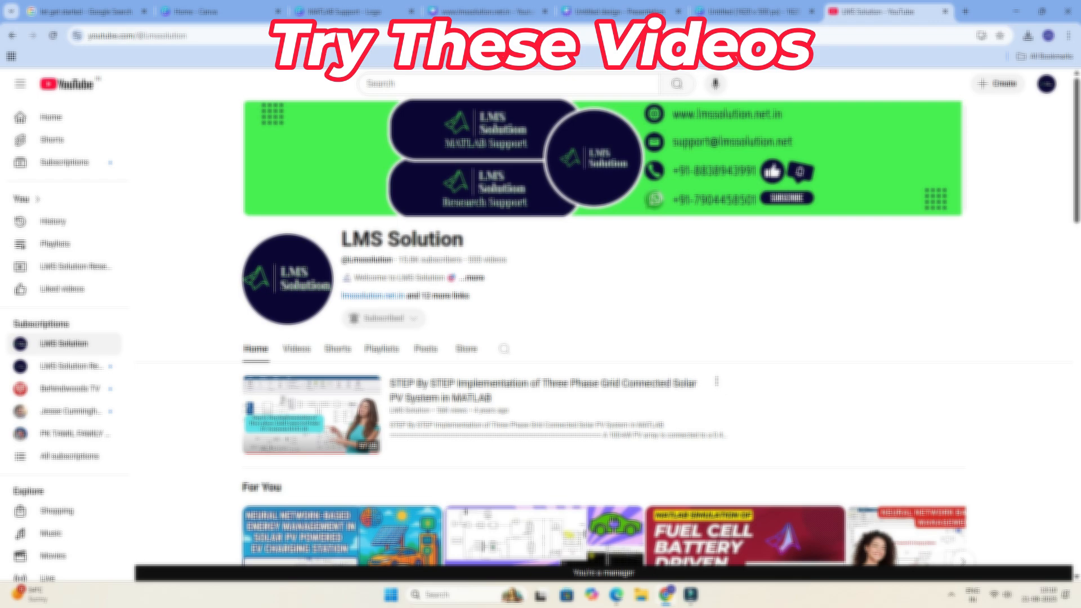
scroll(603, 338, "down", 13)
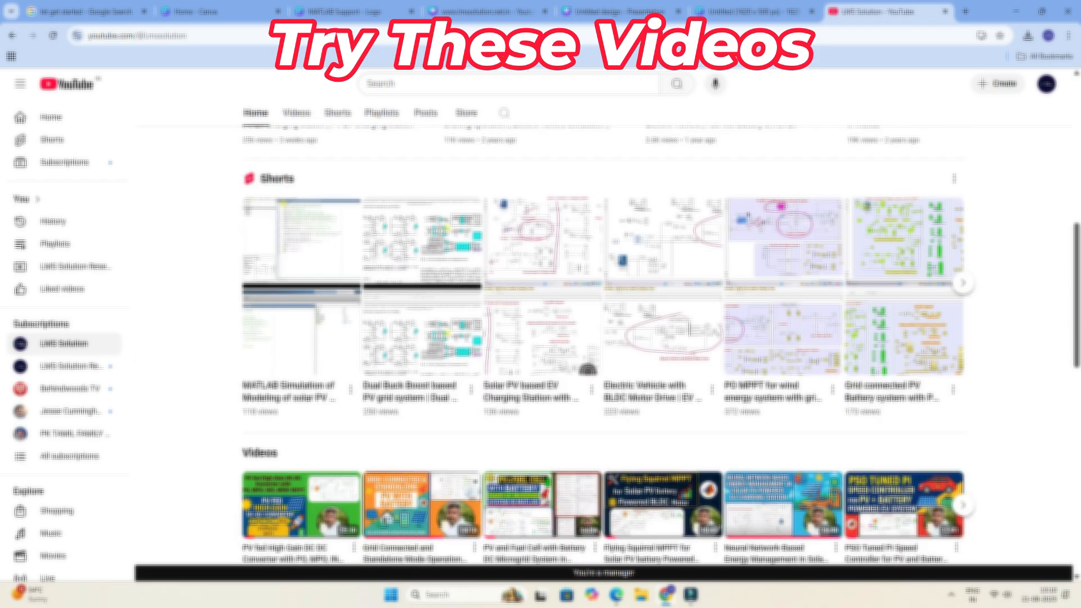
scroll(602, 338, "down", 7)
scroll(602, 338, "up", 14)
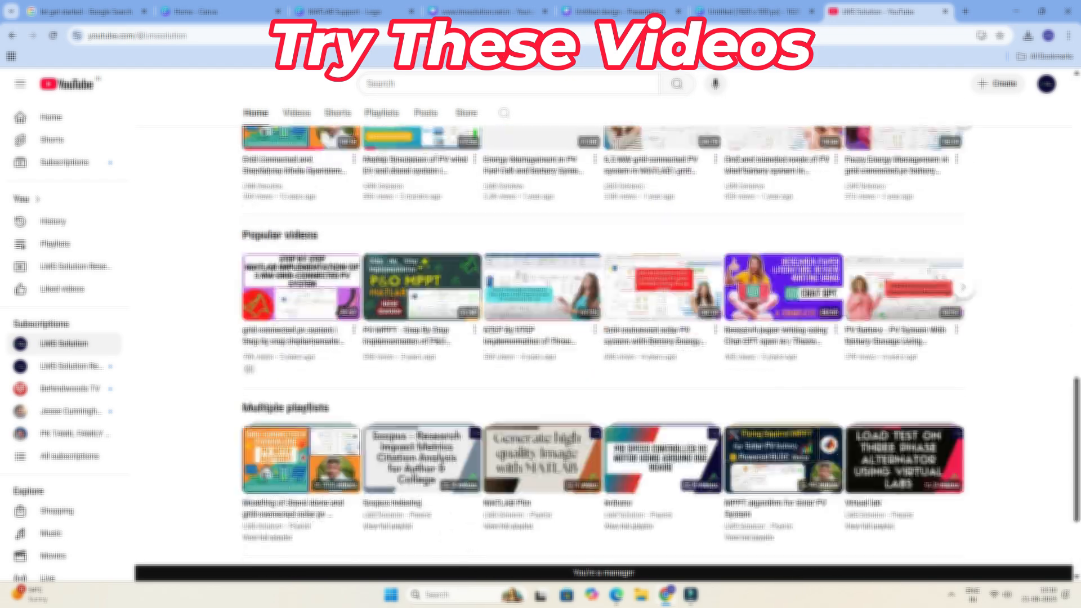
scroll(602, 338, "up", 10)
left_click(466, 348)
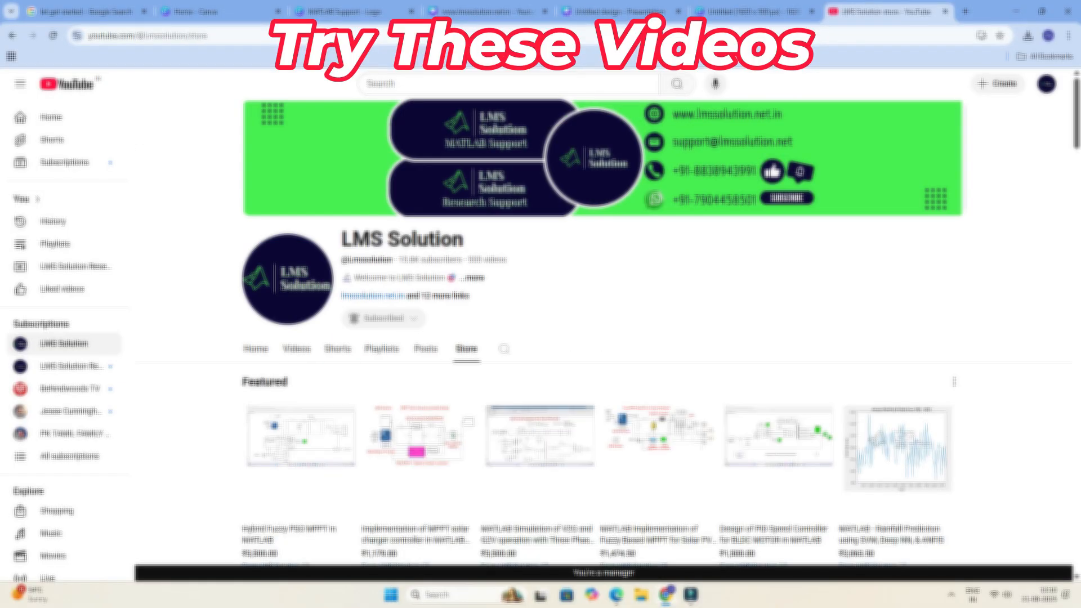